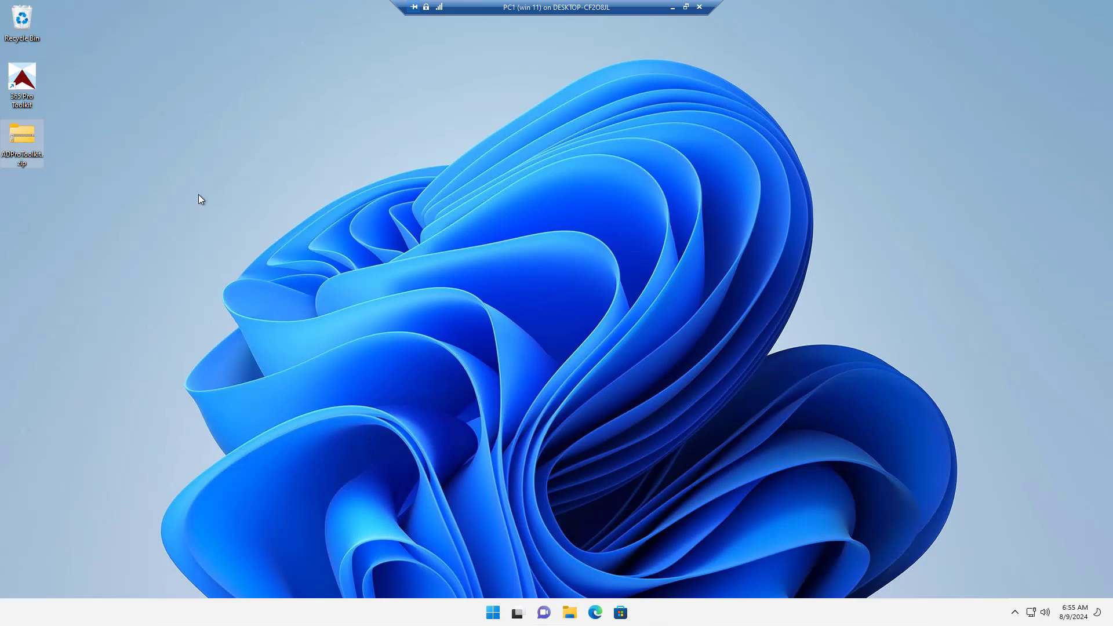
# Step: Extract the toolkit zip into the Desktop ADProToolkit folder and select ADProToolkit.msi
pyautogui.rightClick(26, 137)
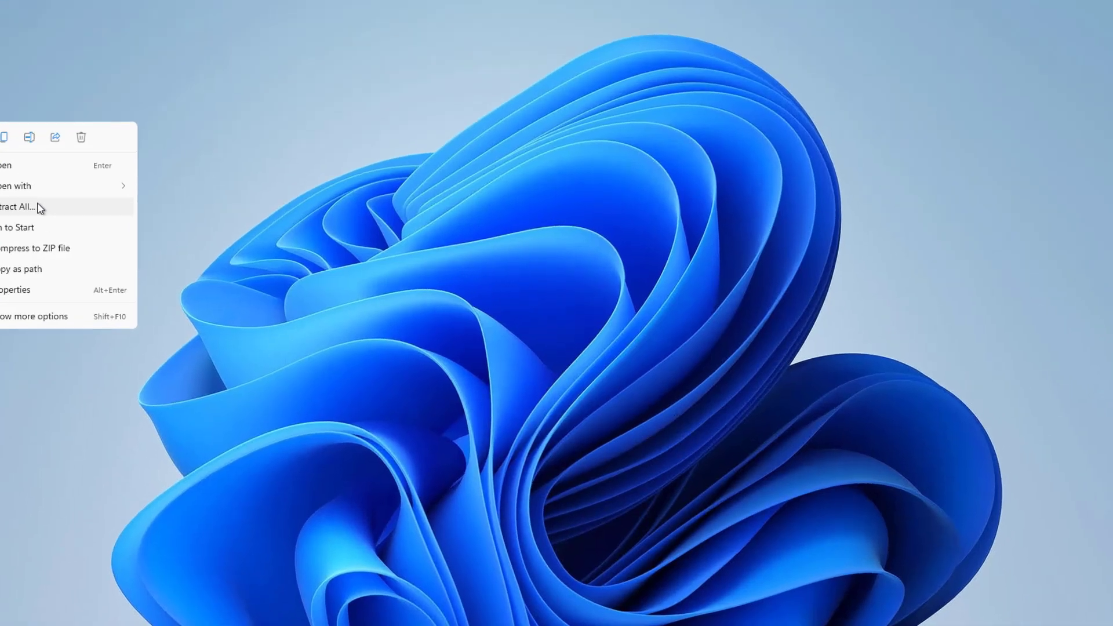
pyautogui.click(74, 213)
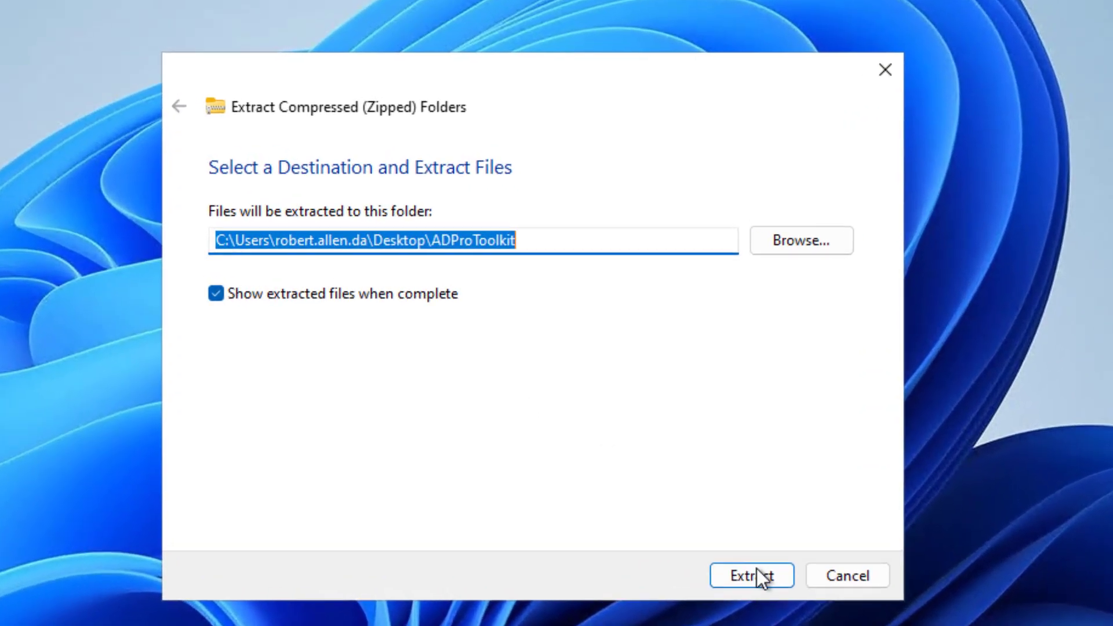
pyautogui.click(747, 554)
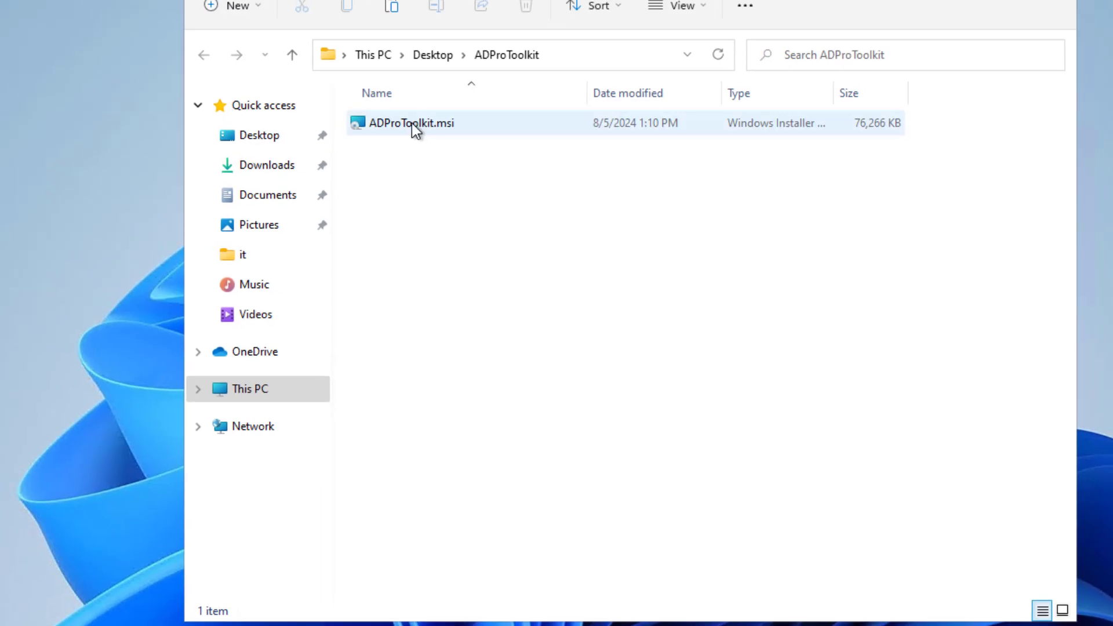
pyautogui.click(411, 123)
# Step: Run ADProToolkit.msi, accept the license, keep the default Program Files folder, and finish installing
pyautogui.doubleClick(412, 125)
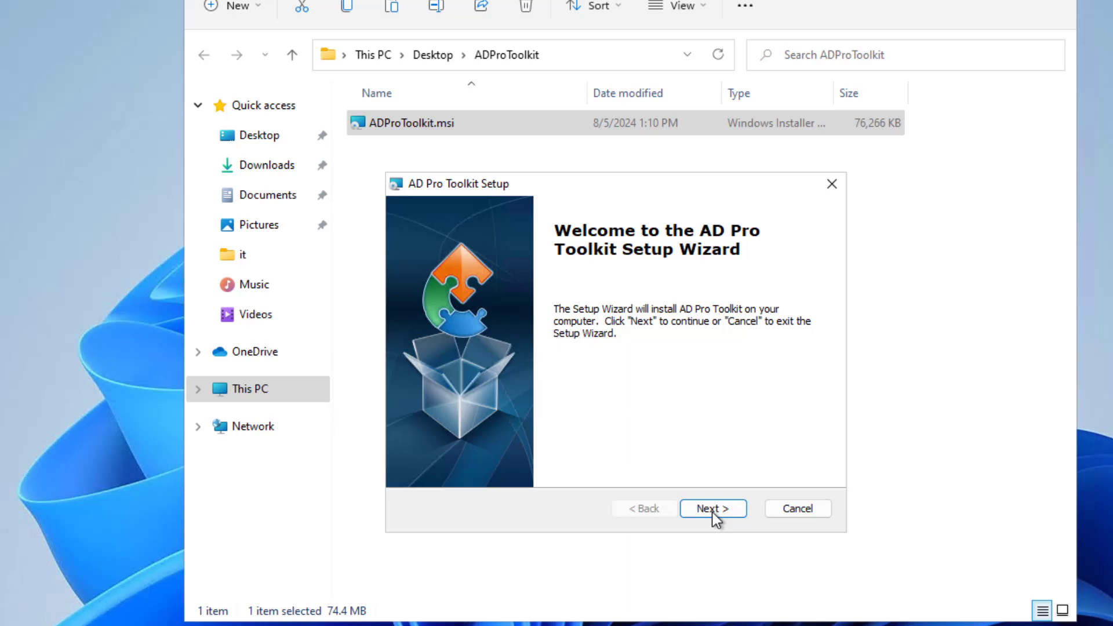
pyautogui.click(714, 511)
pyautogui.click(483, 437)
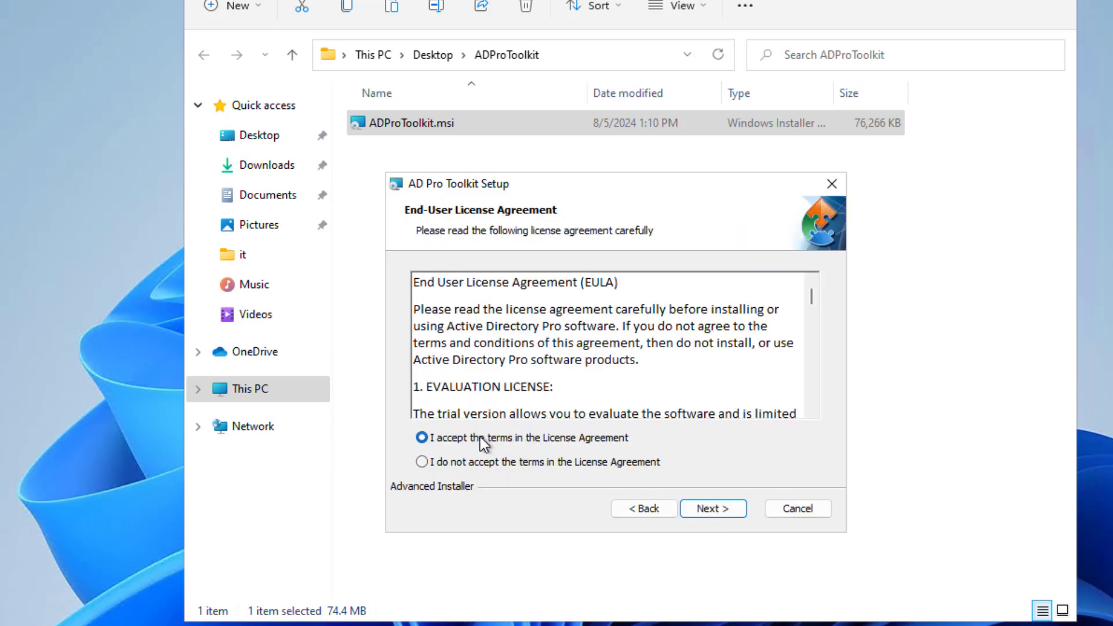
pyautogui.click(734, 512)
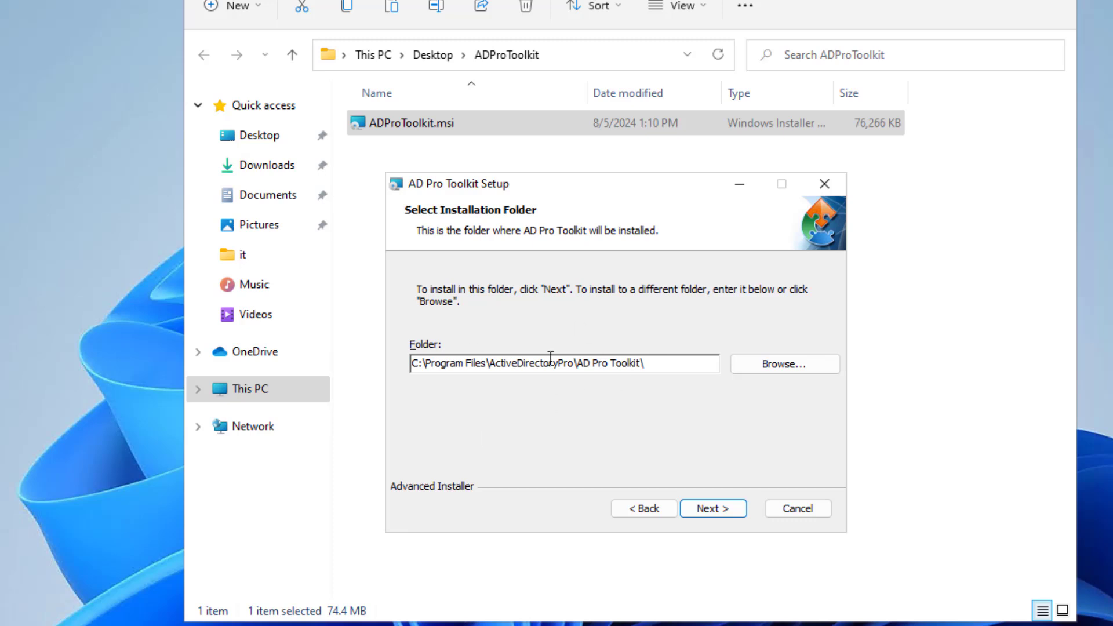
pyautogui.click(707, 509)
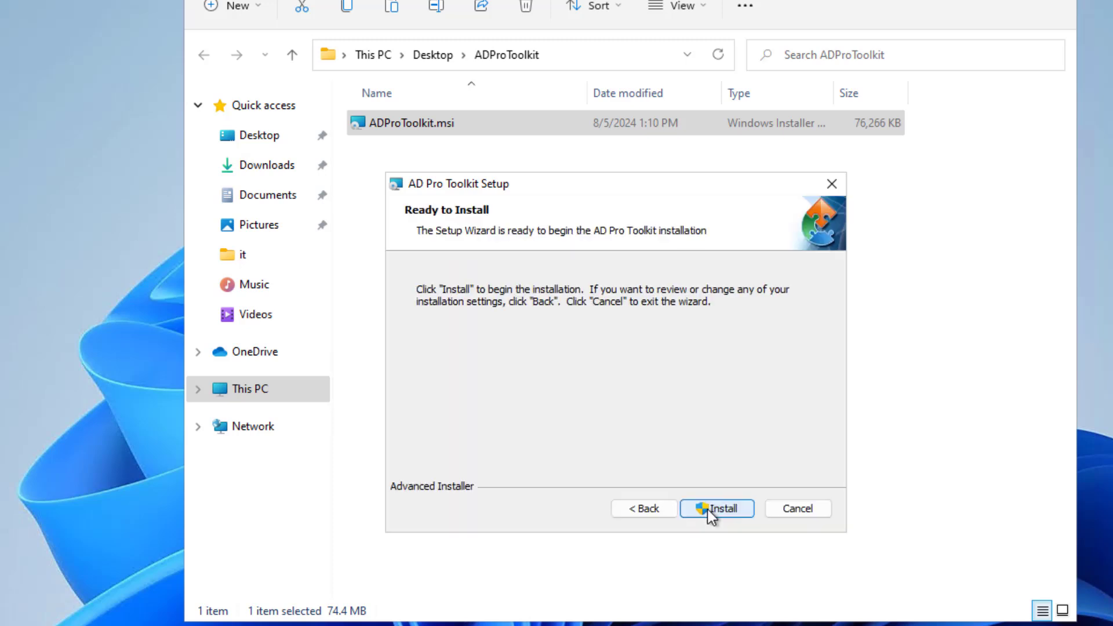
pyautogui.click(707, 509)
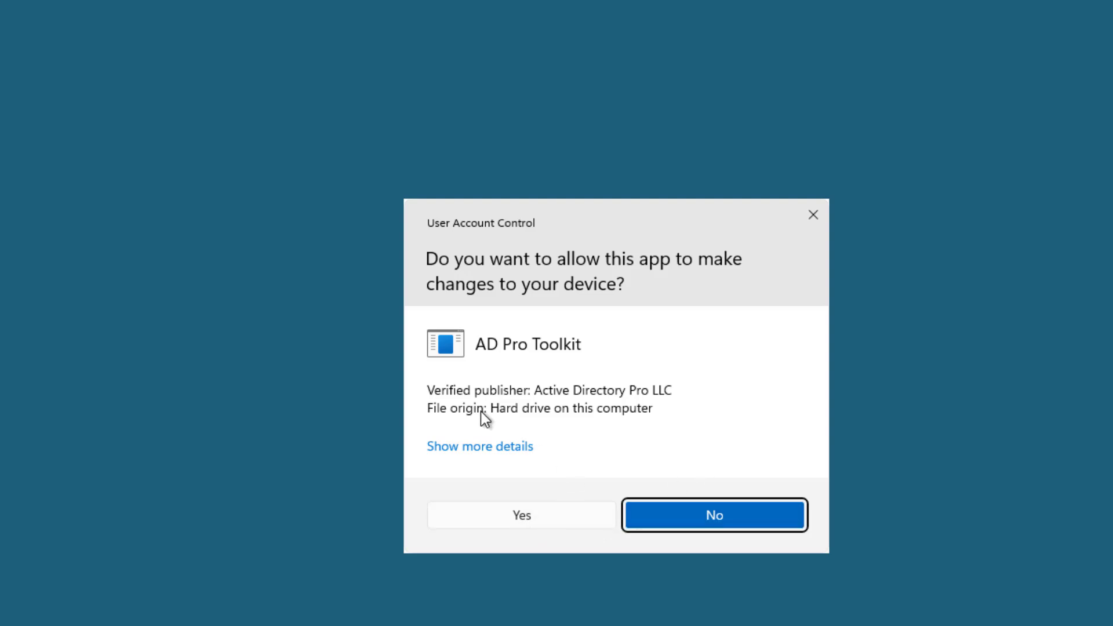
pyautogui.click(534, 518)
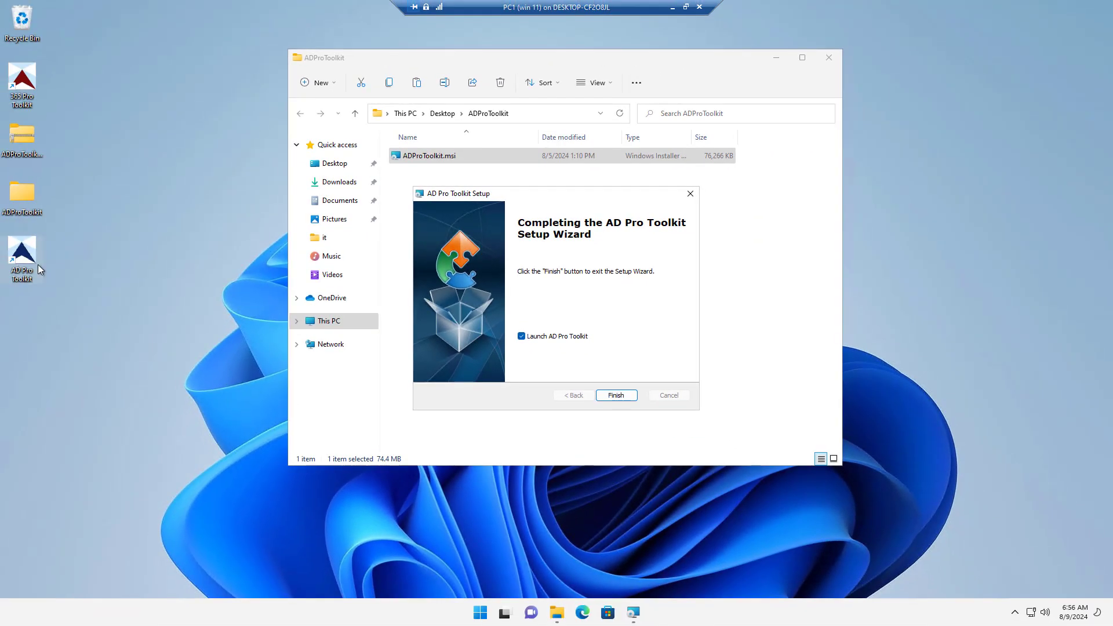
pyautogui.click(614, 396)
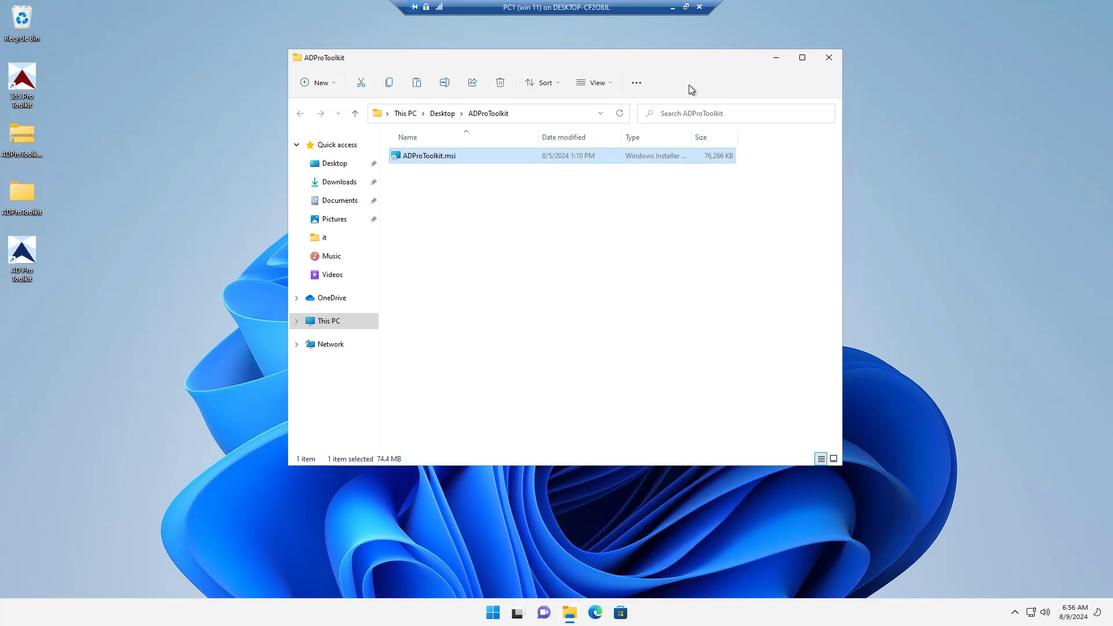
# Step: Minimize File Explorer and close the 14-day license expiry reminder
pyautogui.click(777, 59)
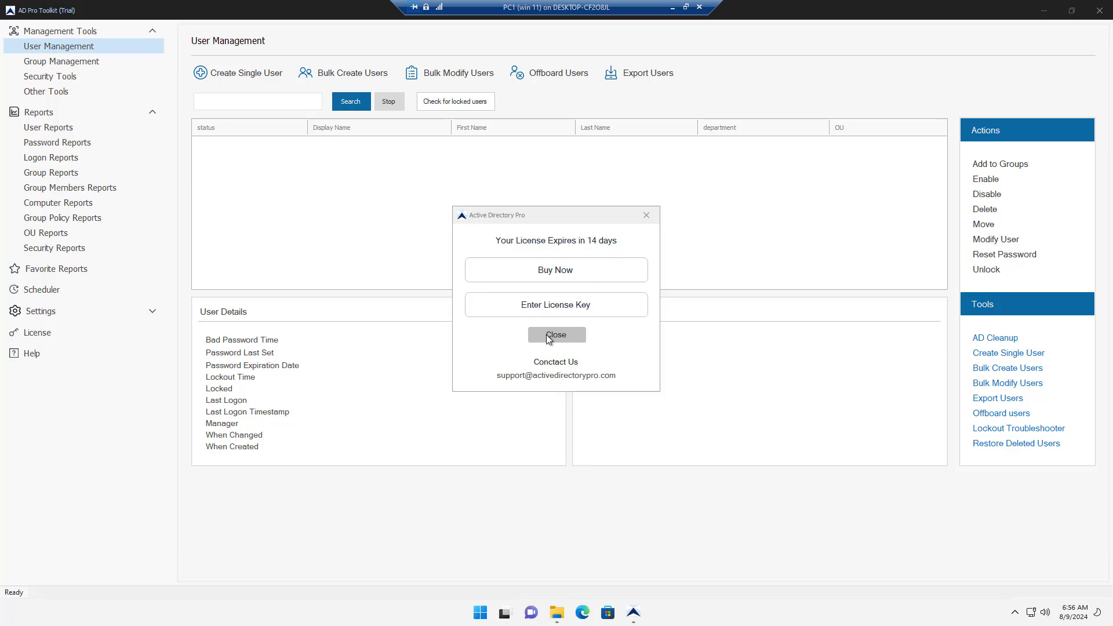
pyautogui.click(646, 215)
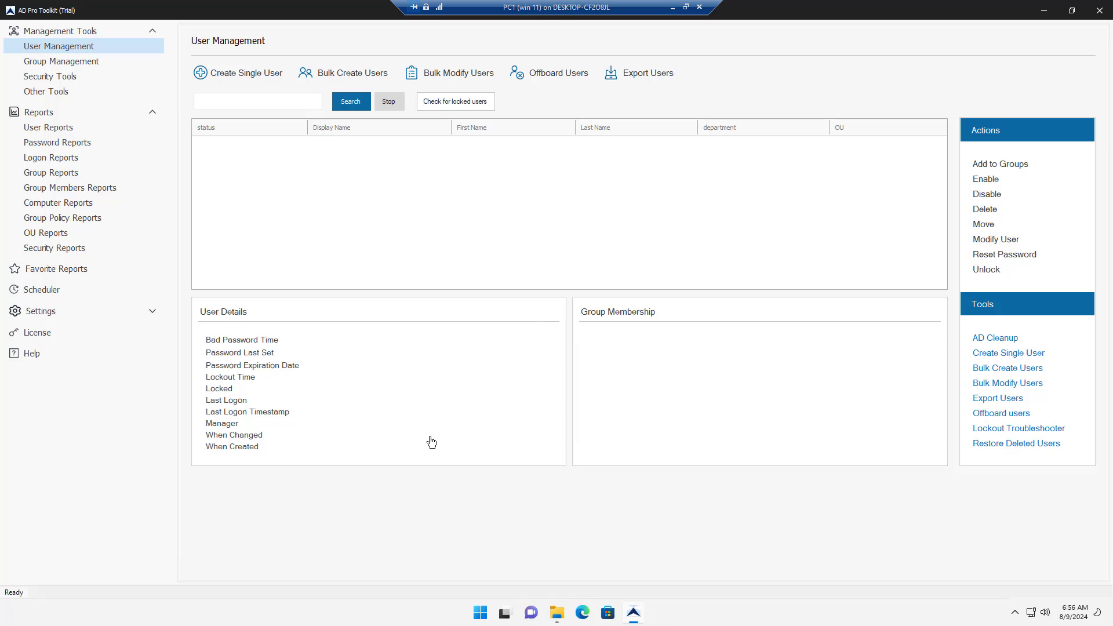
pyautogui.click(477, 616)
pyautogui.click(475, 619)
pyautogui.click(473, 619)
pyautogui.write('cmd')
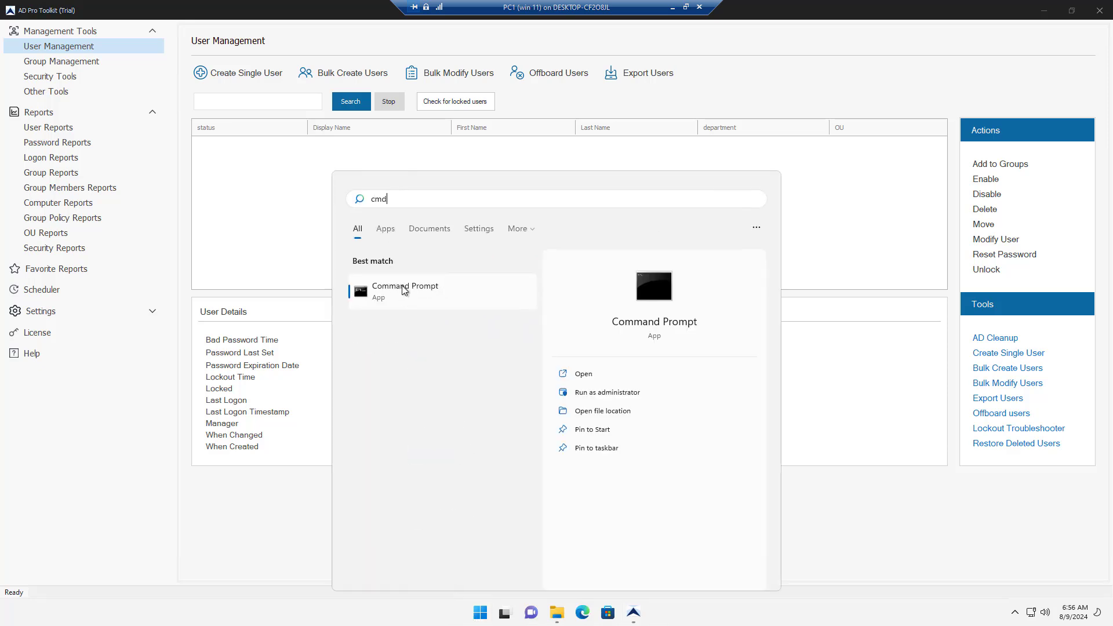
pyautogui.click(437, 284)
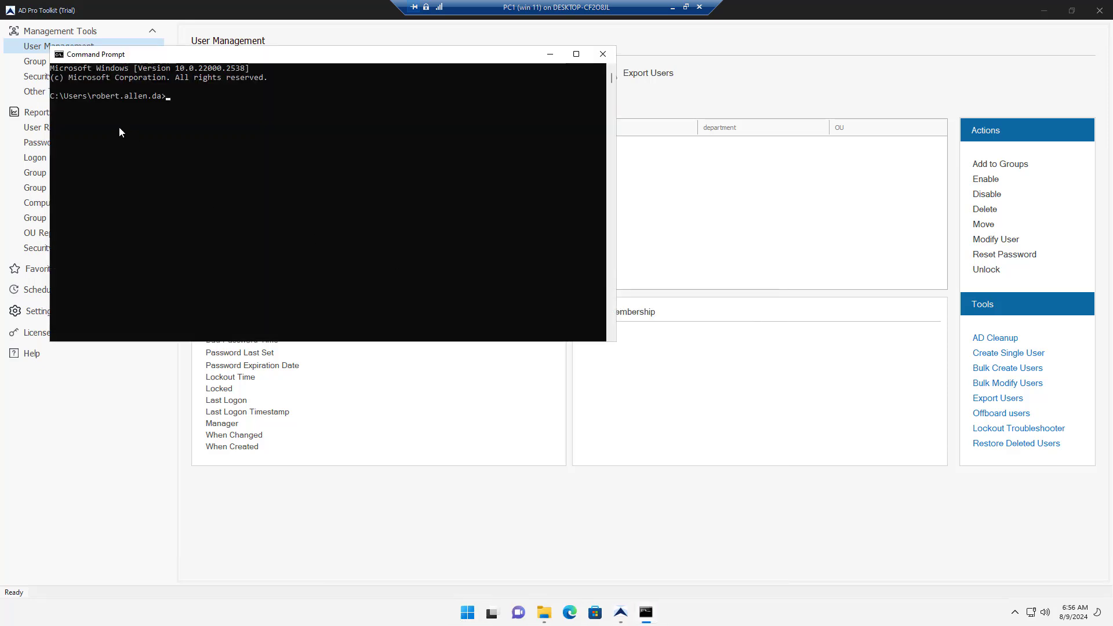
pyautogui.moveTo(93, 96); pyautogui.dragTo(168, 97)
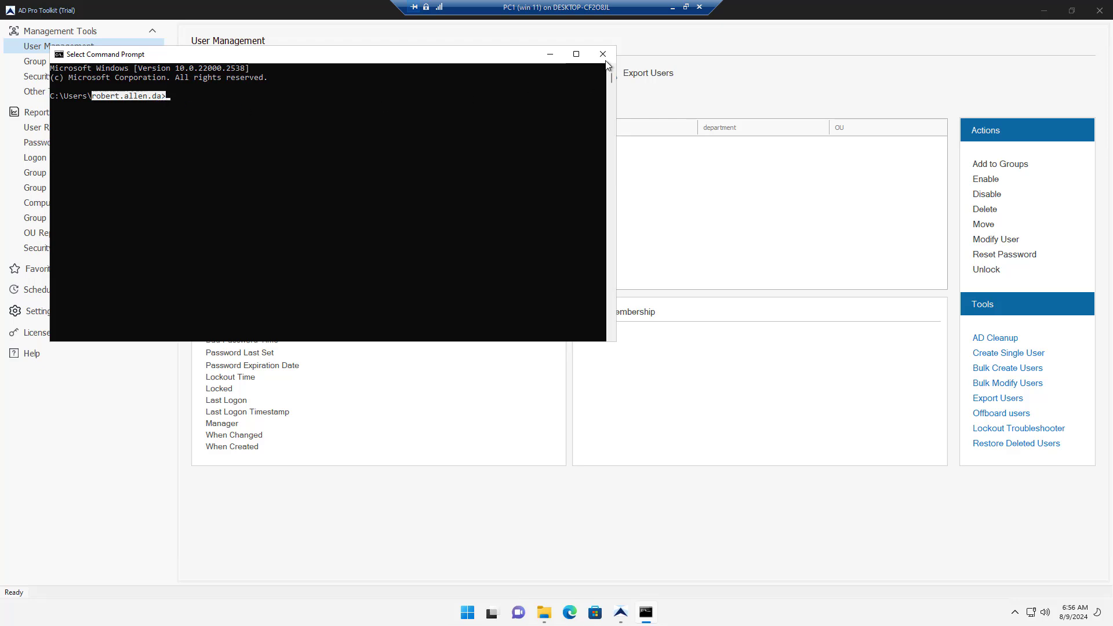
pyautogui.click(603, 54)
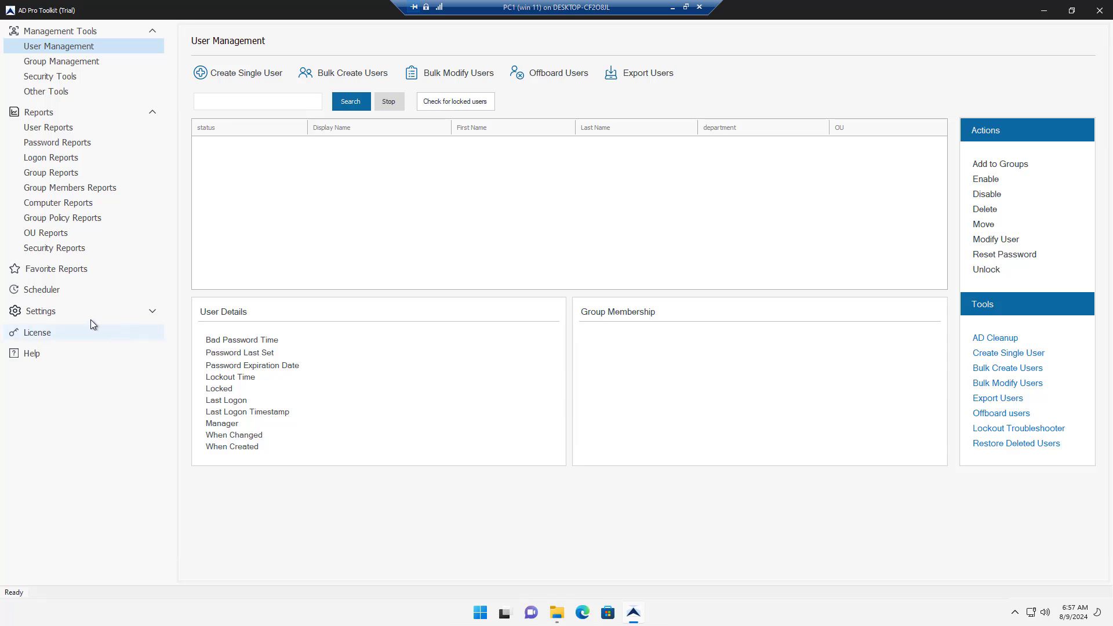
# Step: In Settings, review the ad.activedirectorypro.com domain and DC1 controller in the Domain Picker, then cancel
pyautogui.click(62, 312)
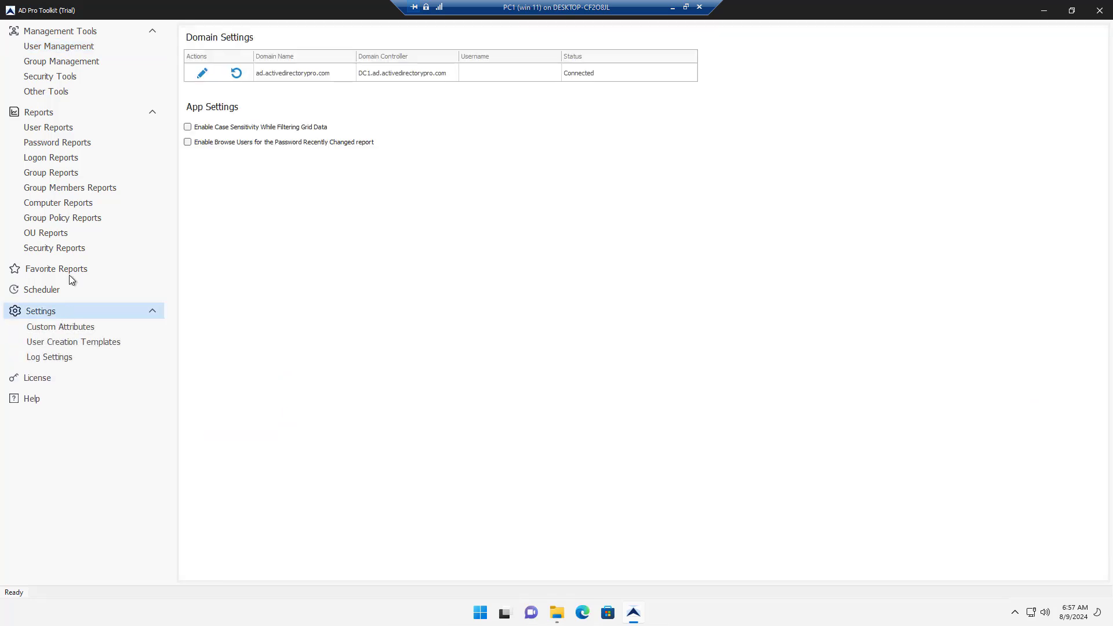
pyautogui.click(204, 74)
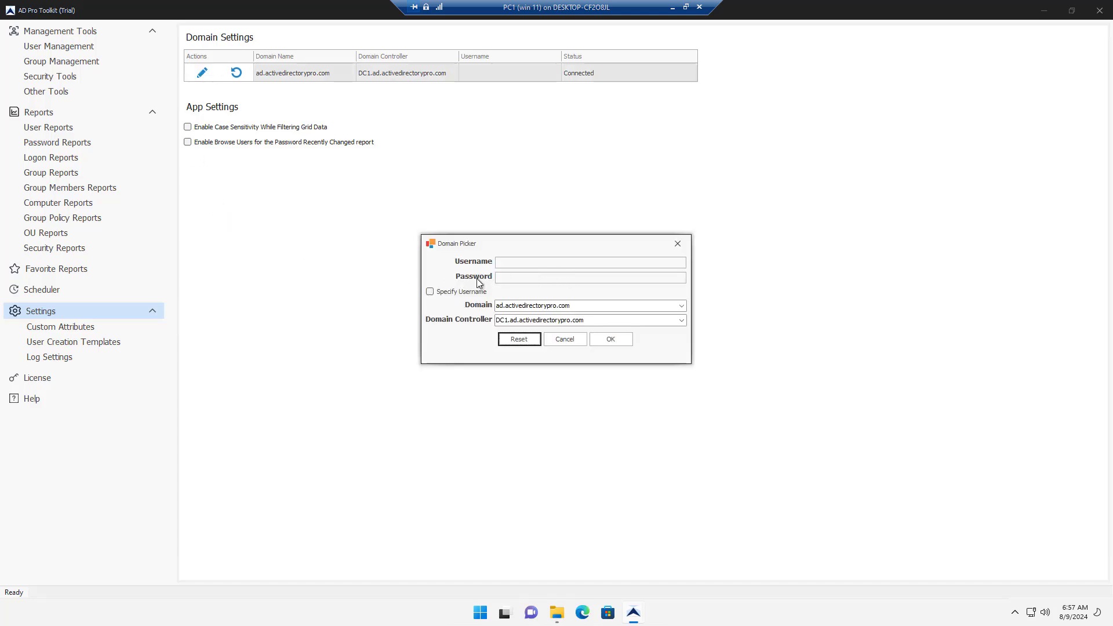
pyautogui.click(684, 306)
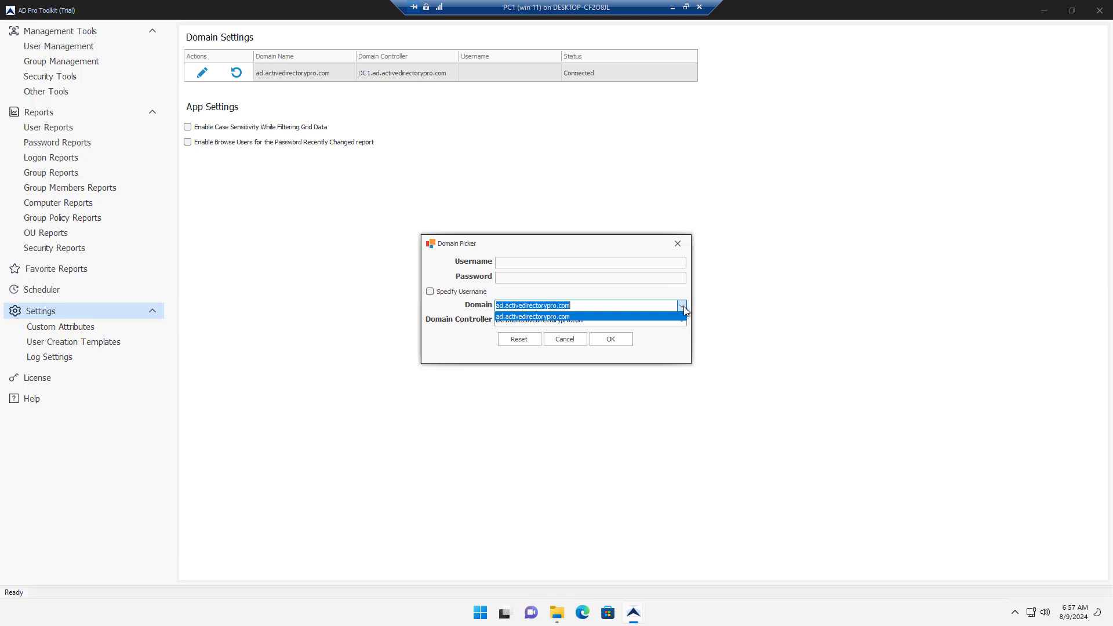
pyautogui.click(683, 307)
pyautogui.click(681, 322)
pyautogui.click(599, 240)
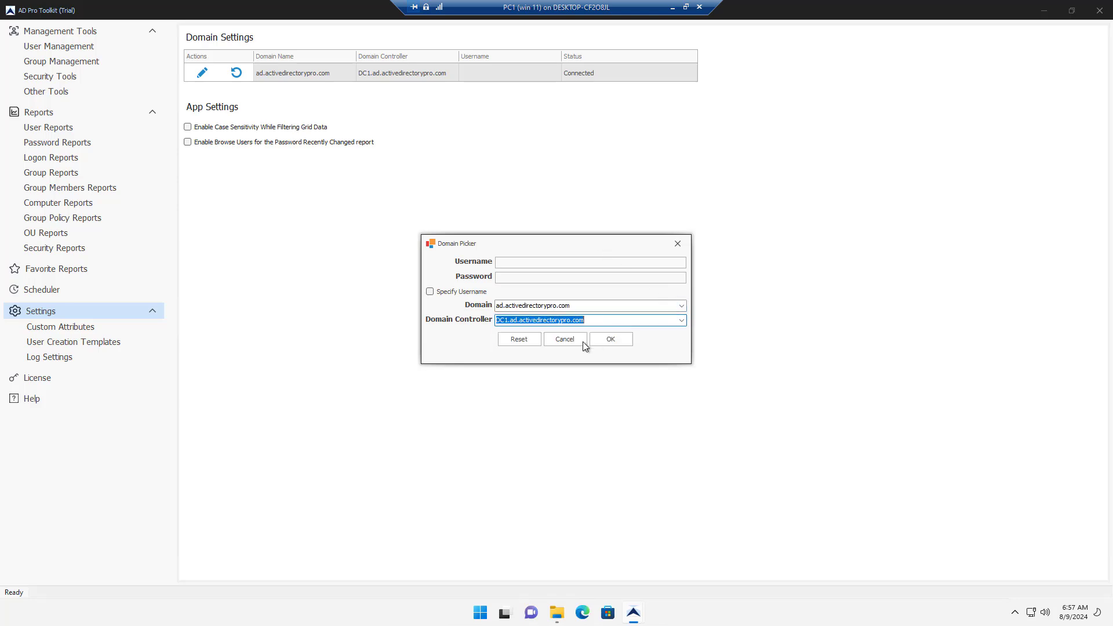
pyautogui.click(565, 340)
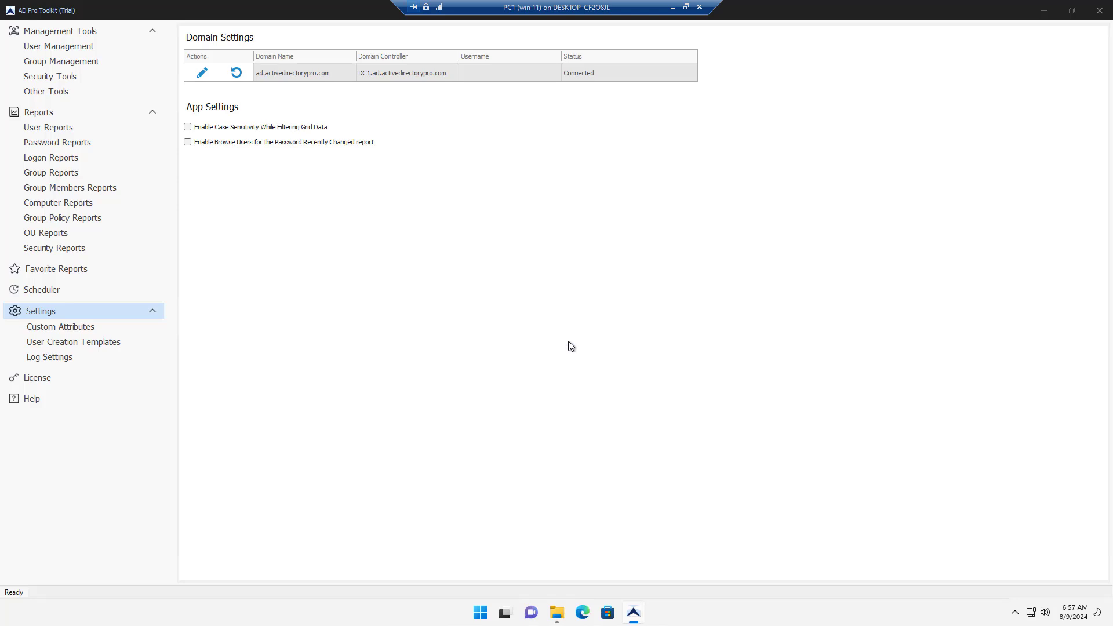
# Step: List locked-out users and select the Accounting user to see its details and groups
pyautogui.click(51, 47)
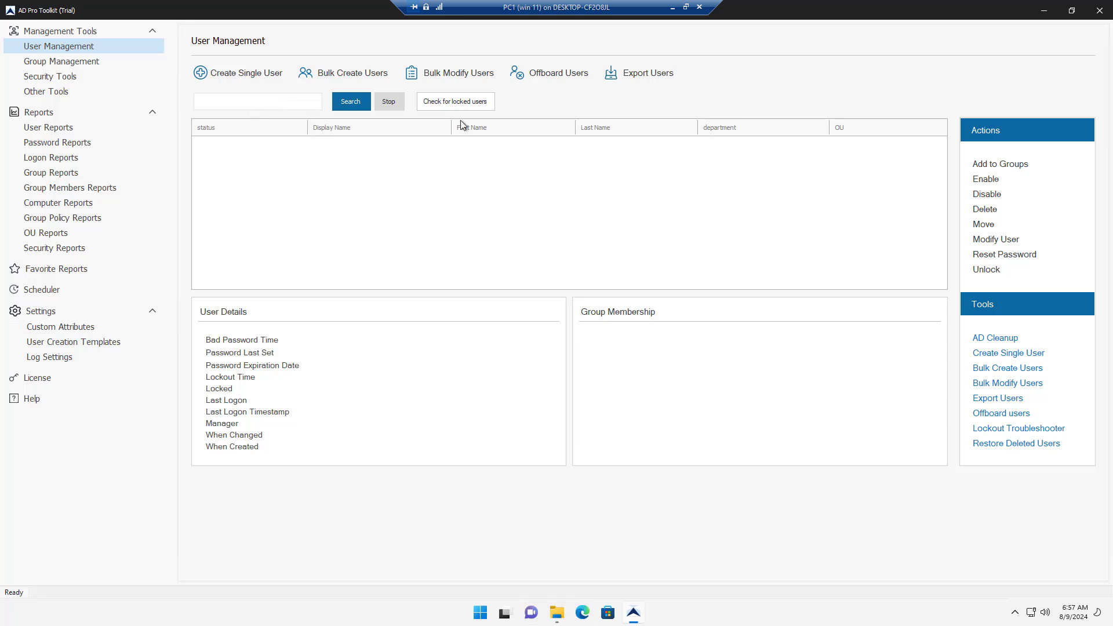
pyautogui.click(464, 102)
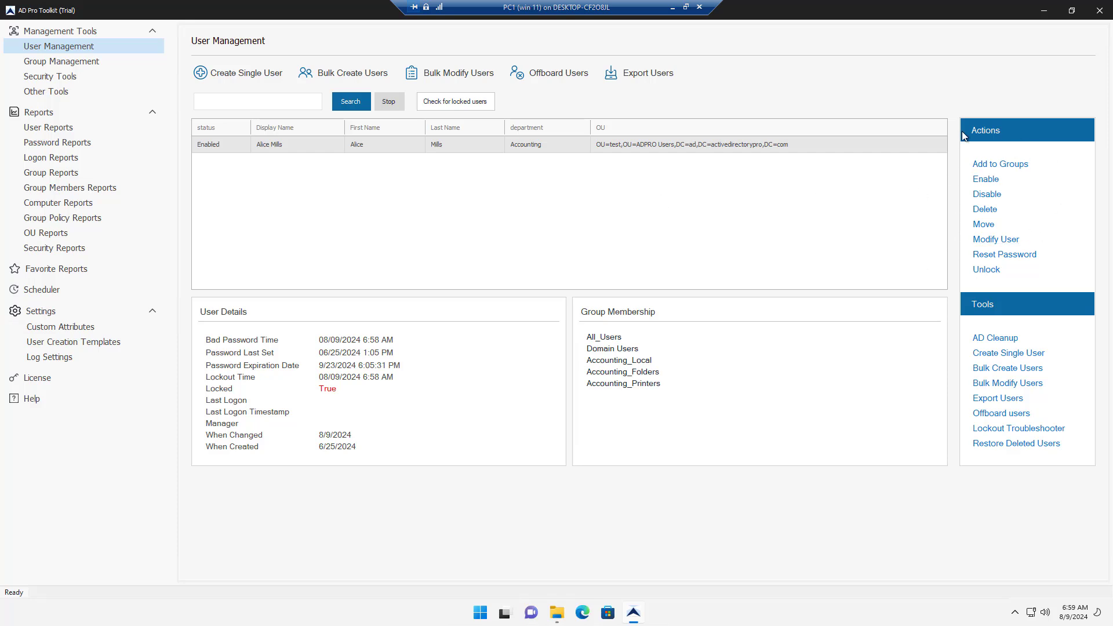
pyautogui.click(223, 148)
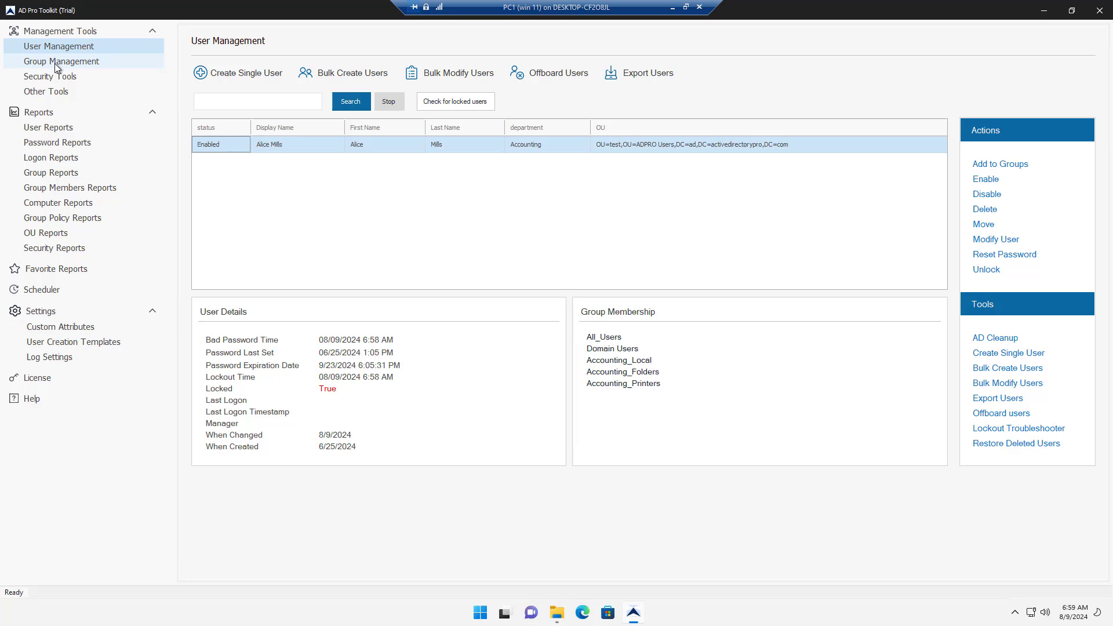
pyautogui.click(61, 82)
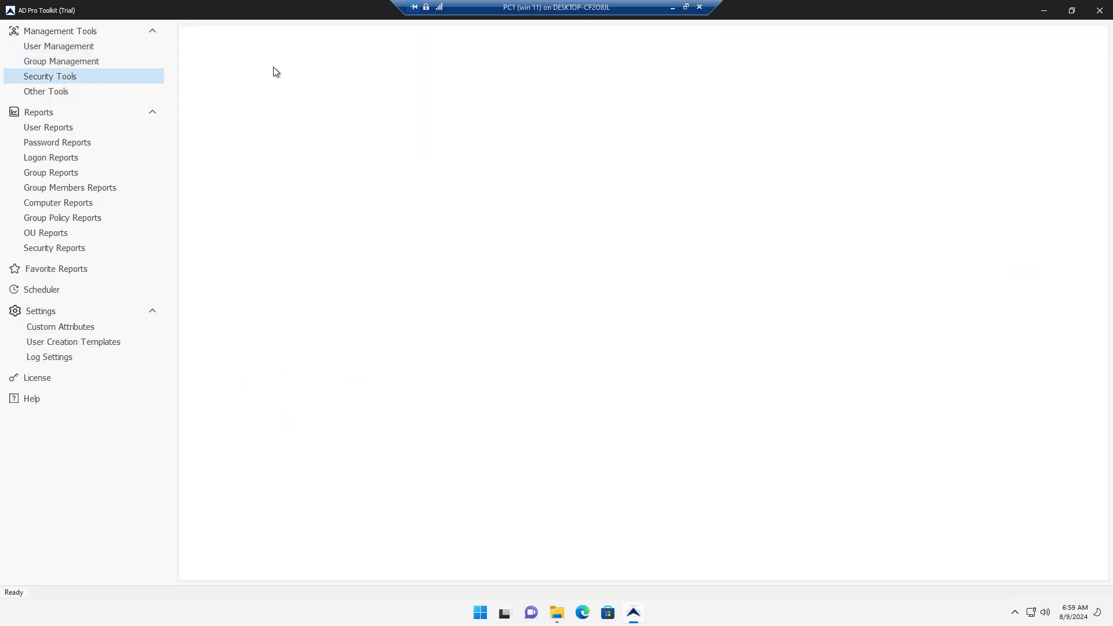
pyautogui.click(50, 92)
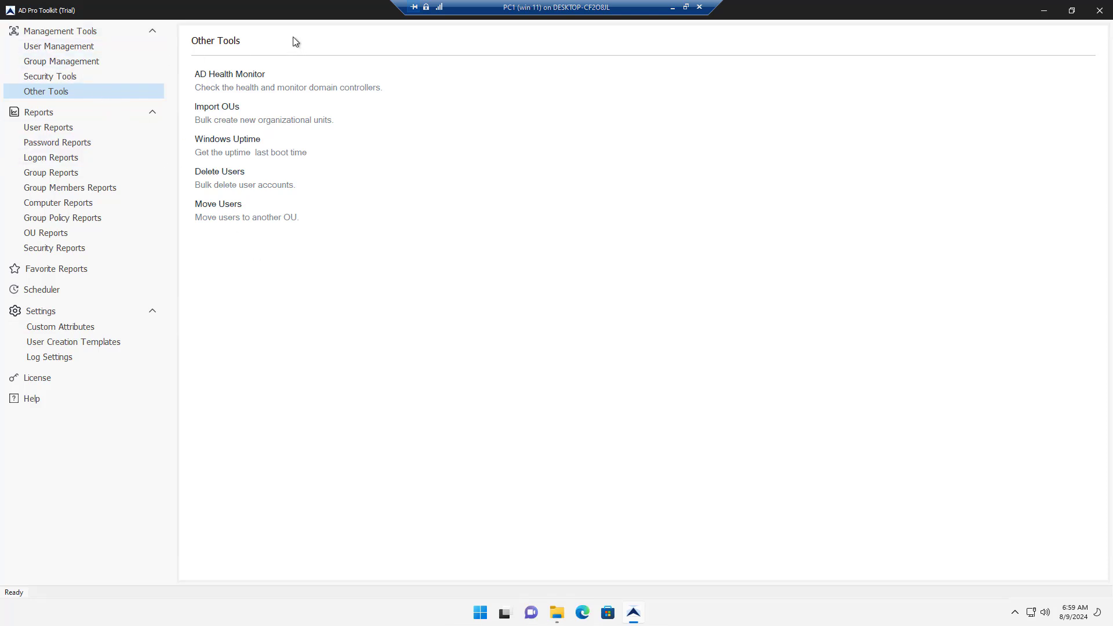
pyautogui.click(40, 44)
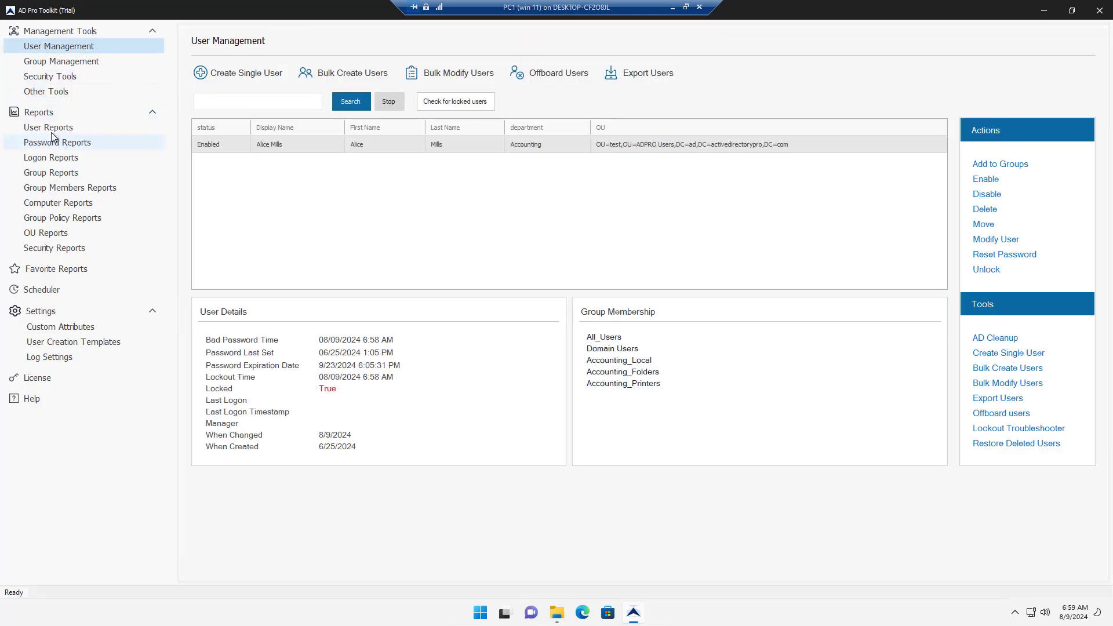
# Step: Run the All Users report domain-wide, stop it, then browse containers and expand the domain root
pyautogui.click(84, 127)
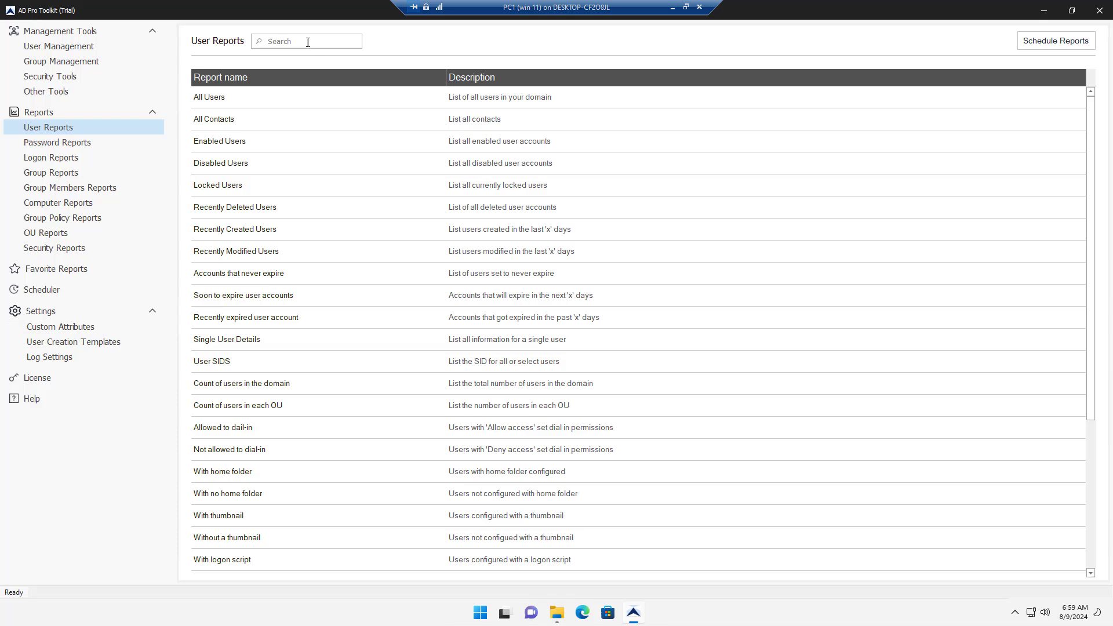
pyautogui.click(218, 99)
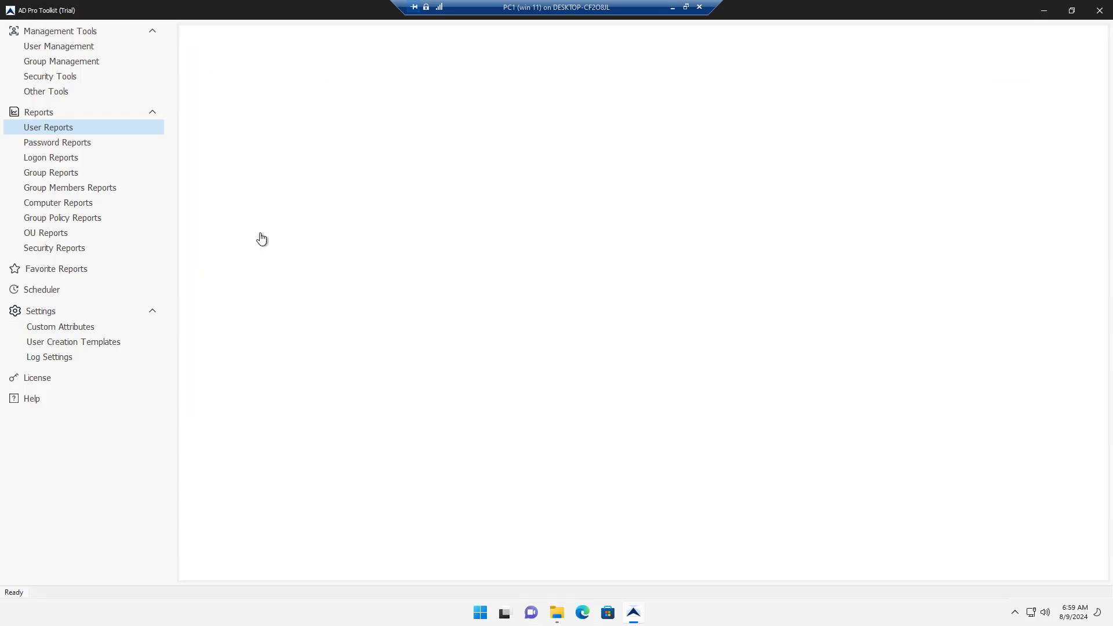
pyautogui.click(1013, 69)
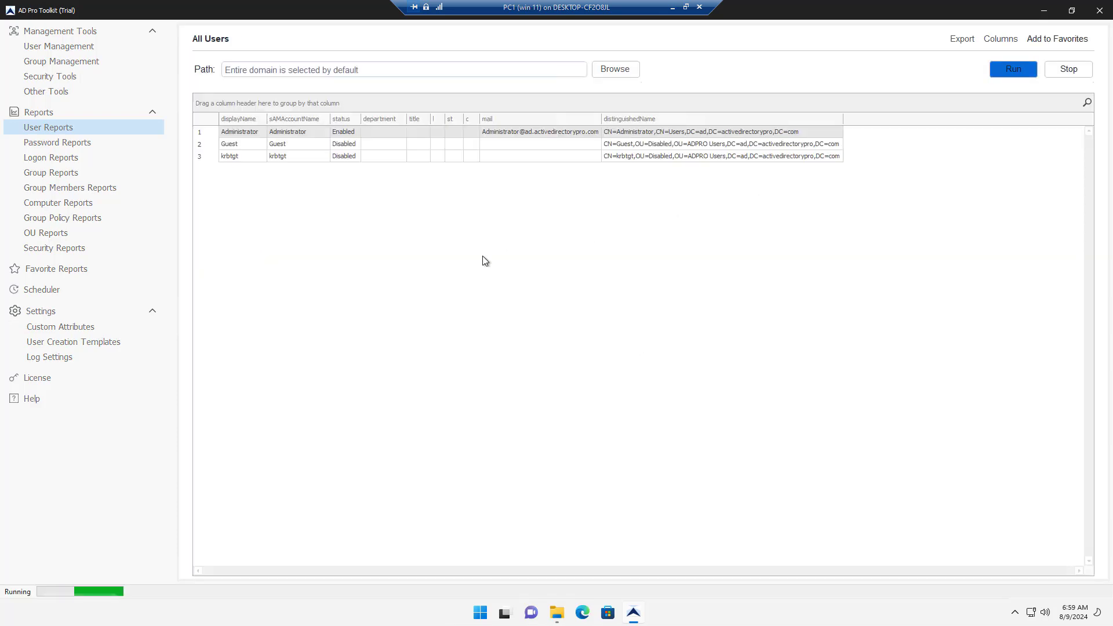
pyautogui.click(1062, 69)
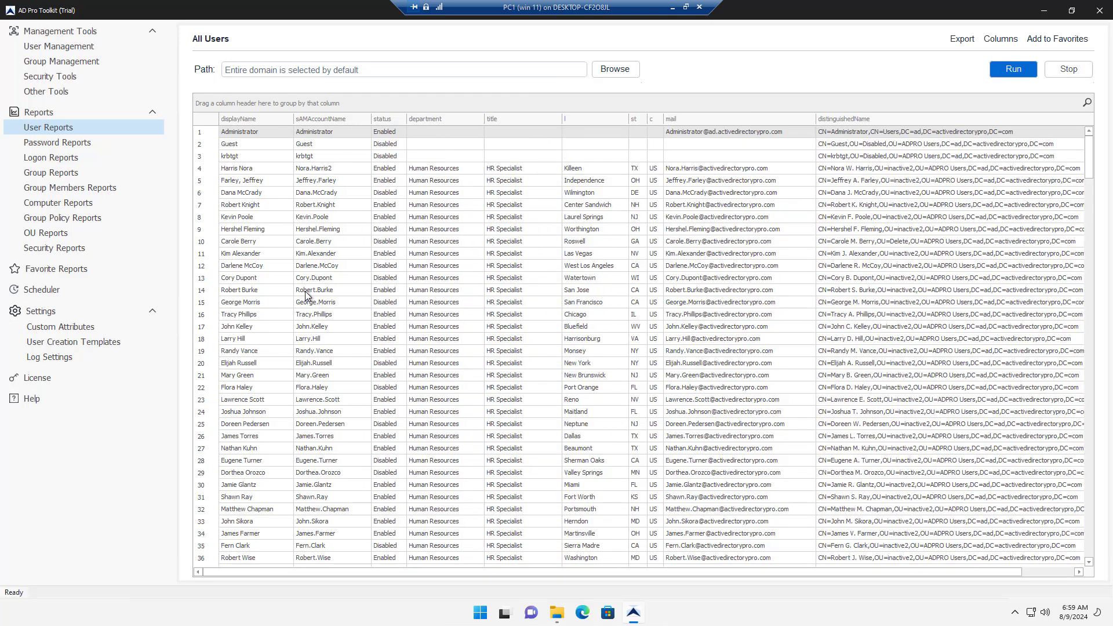
pyautogui.click(614, 68)
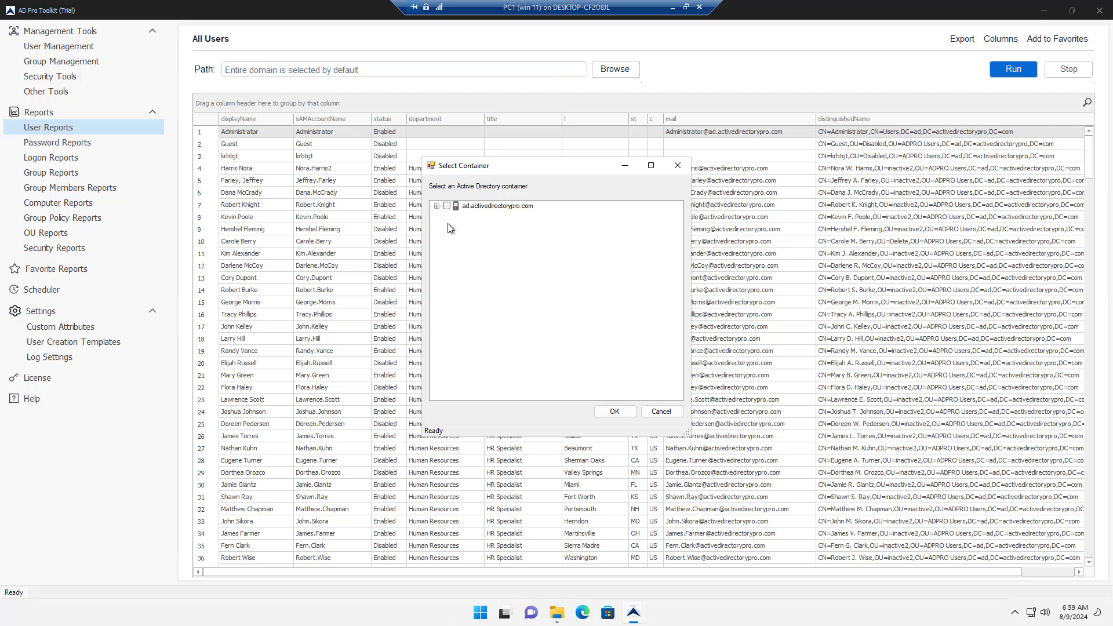
pyautogui.click(437, 206)
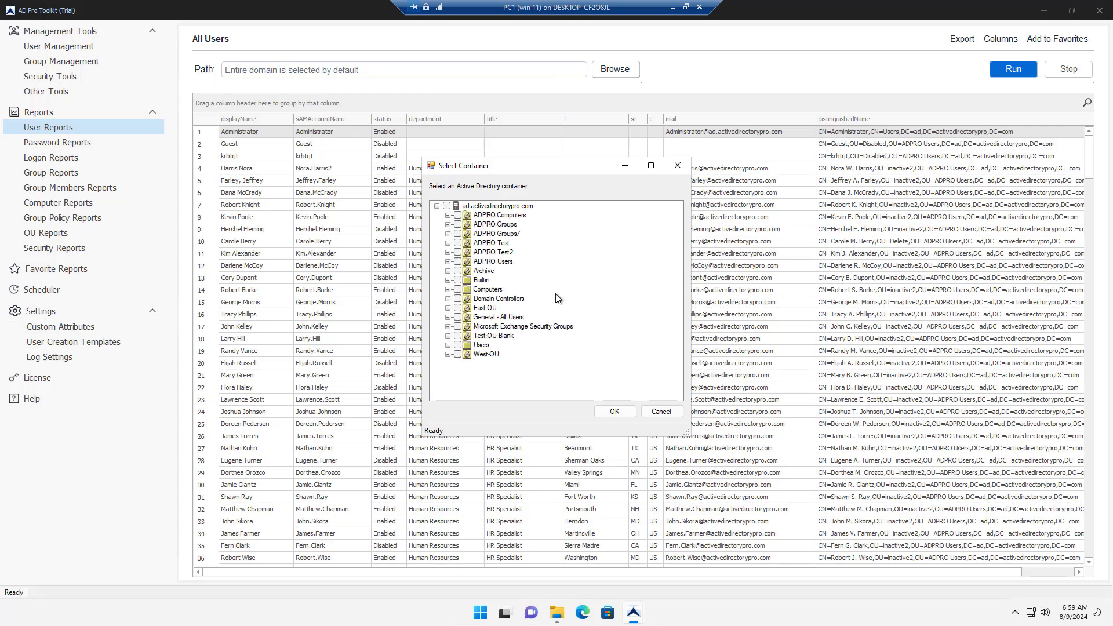
# Step: Cancel the container picker and review the report's column attributes without changing them
pyautogui.click(661, 411)
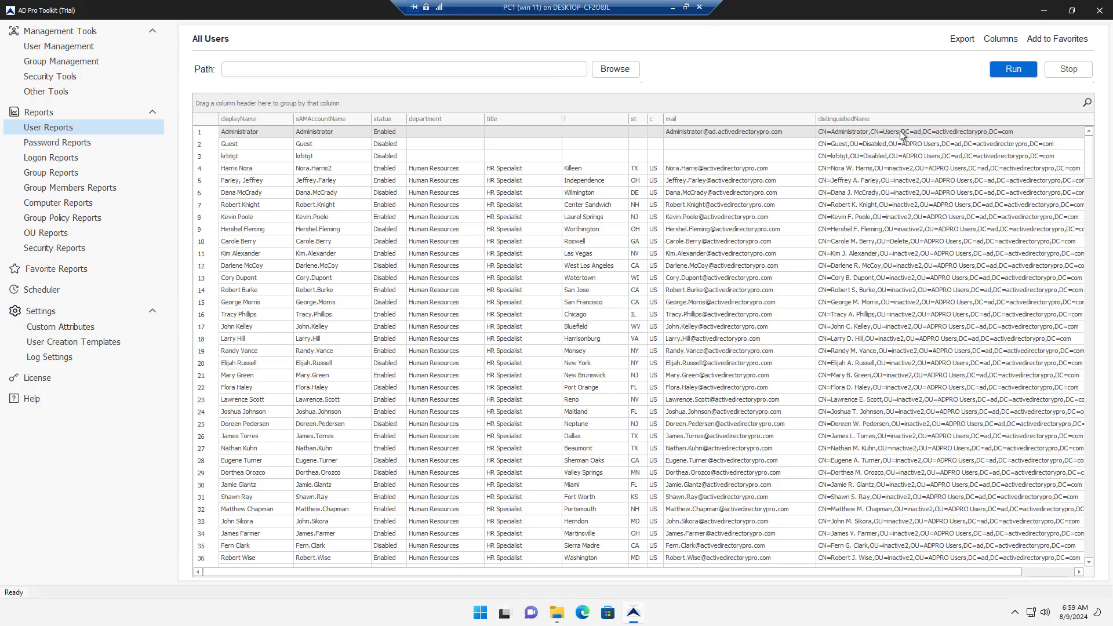
pyautogui.click(997, 42)
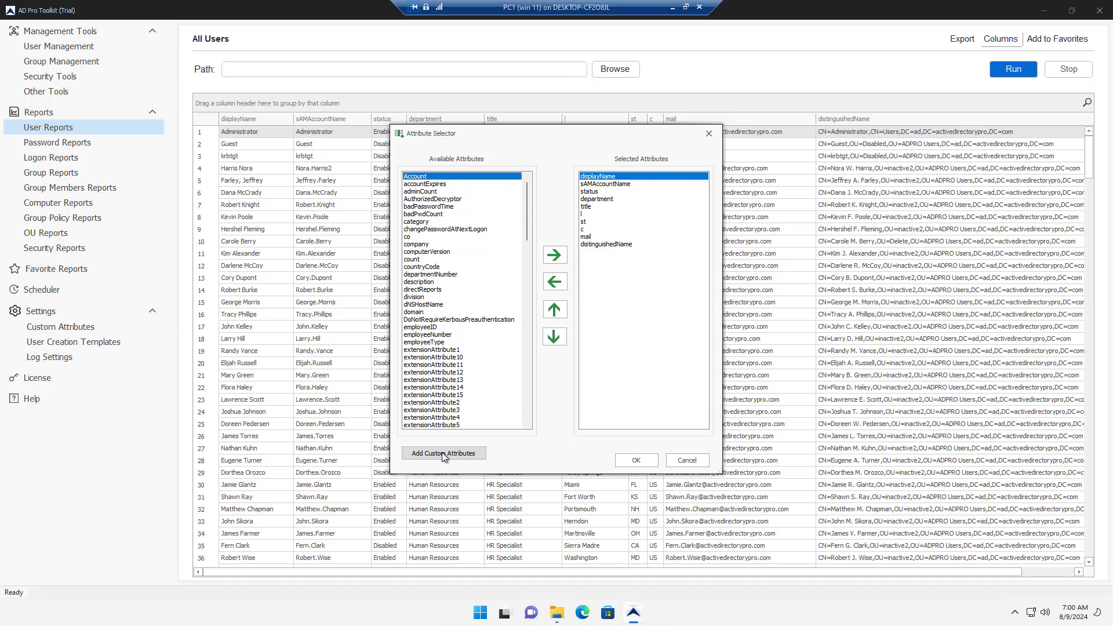
pyautogui.click(696, 459)
# Step: Check the CSV, XLSX and PDF export options, then open the report grid's search bar
pyautogui.click(963, 39)
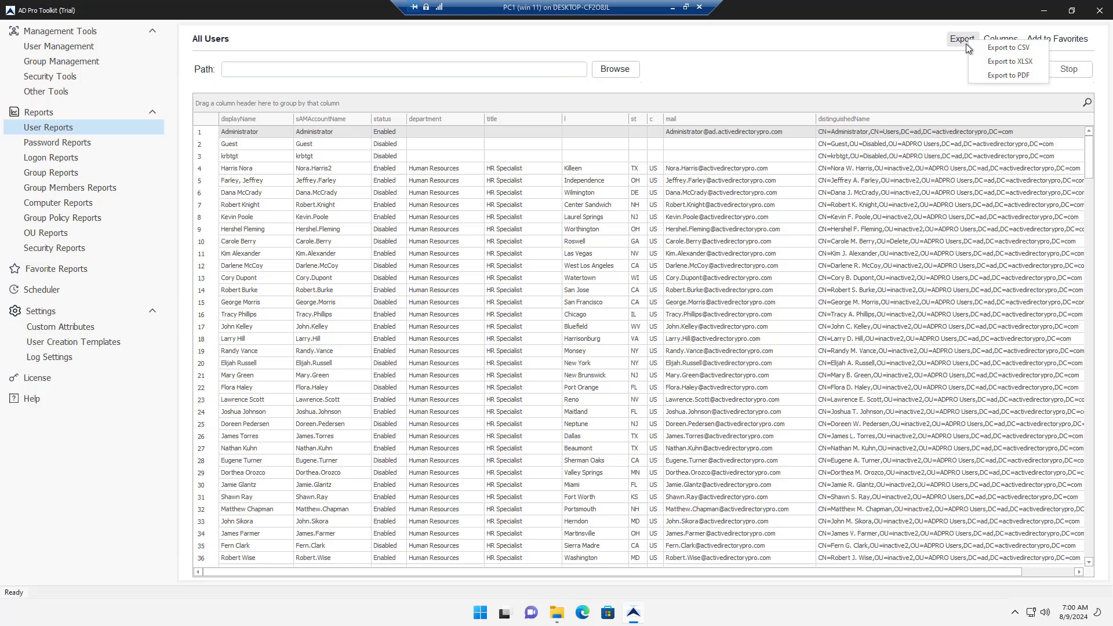
pyautogui.click(1008, 76)
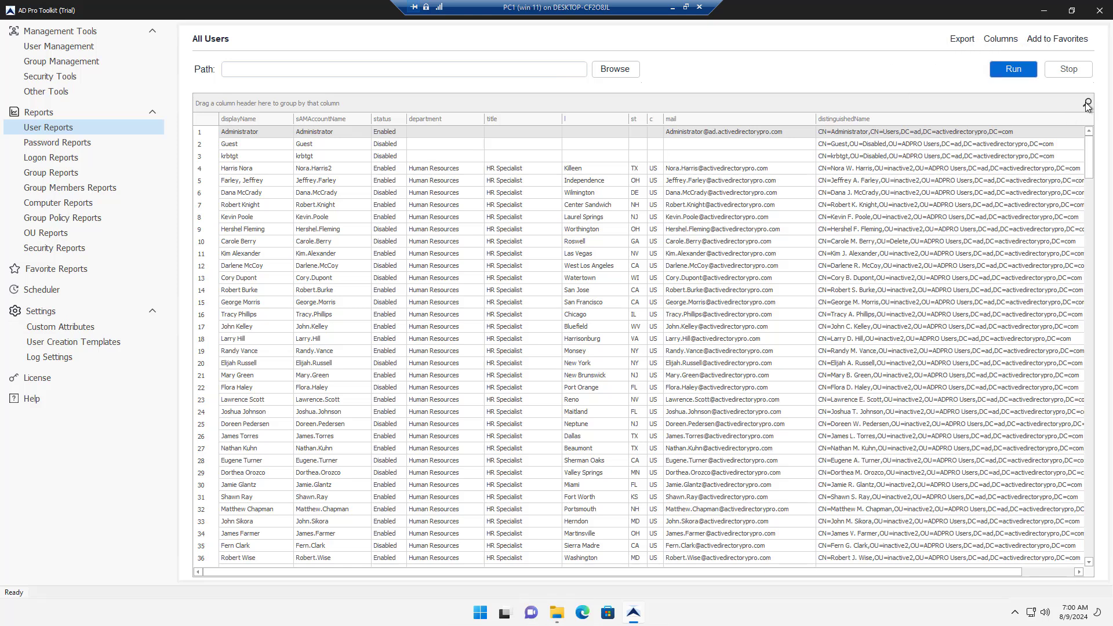
pyautogui.click(1087, 104)
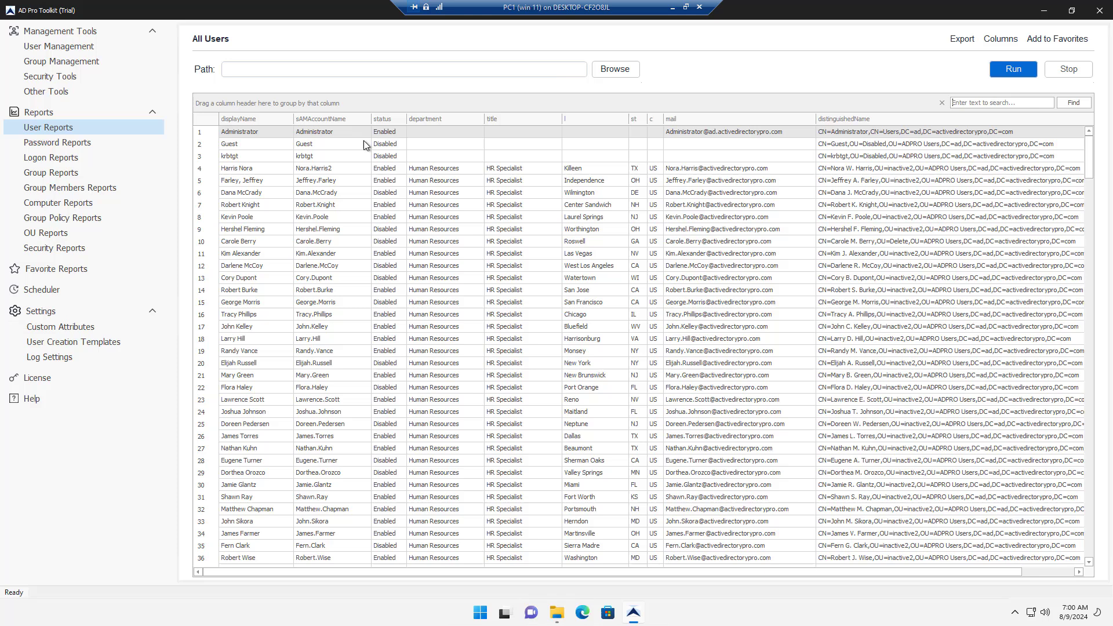
# Step: Filter the status column to show only Disabled accounts
pyautogui.click(402, 118)
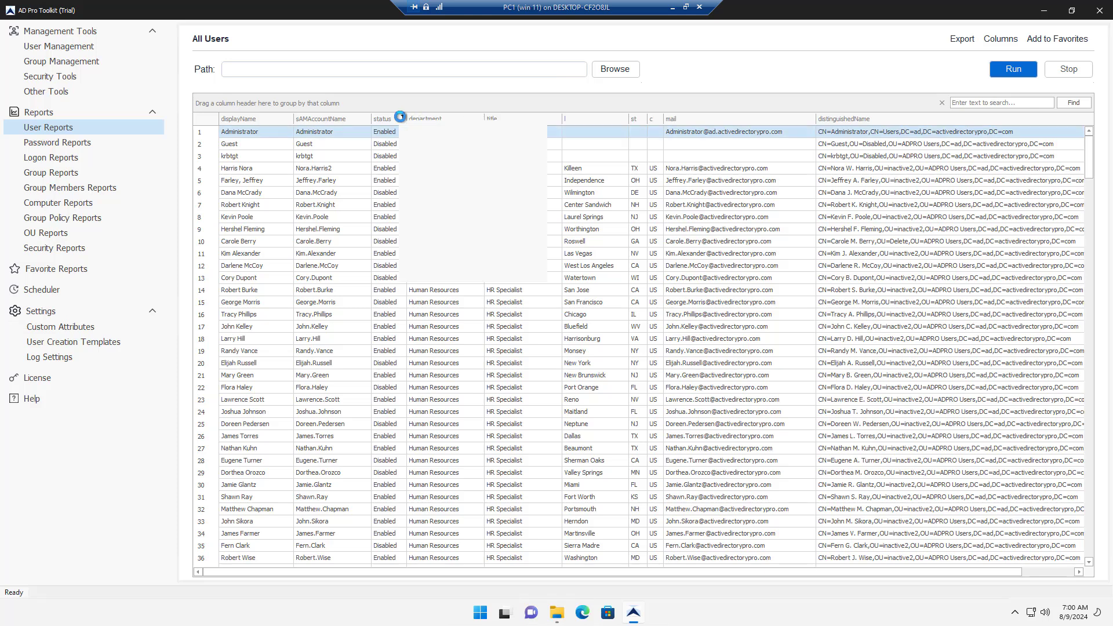
pyautogui.click(413, 181)
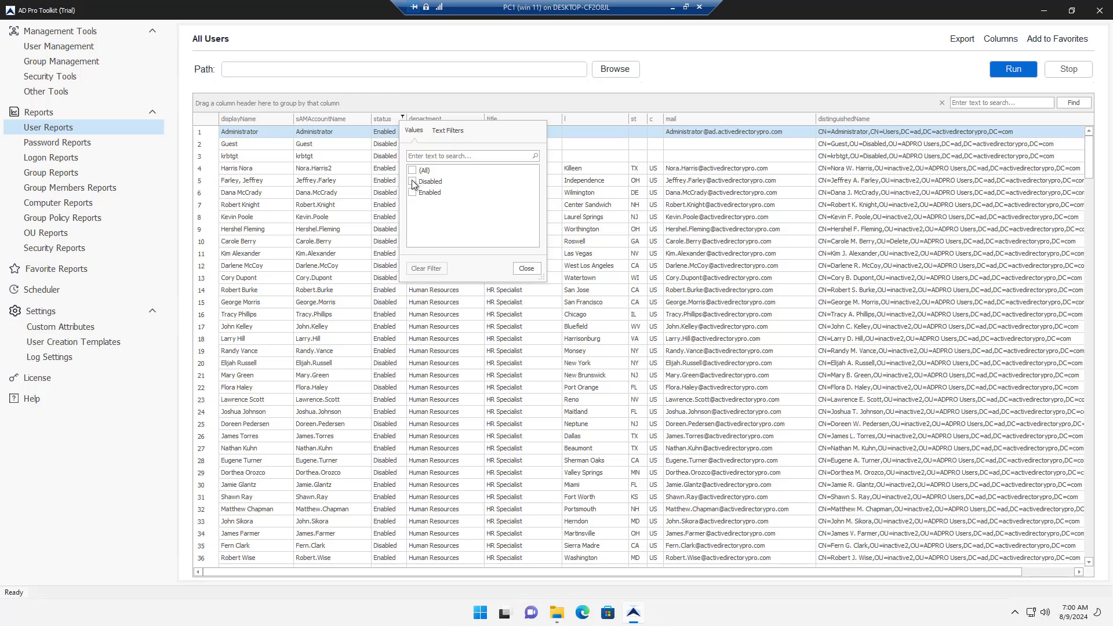
pyautogui.click(527, 268)
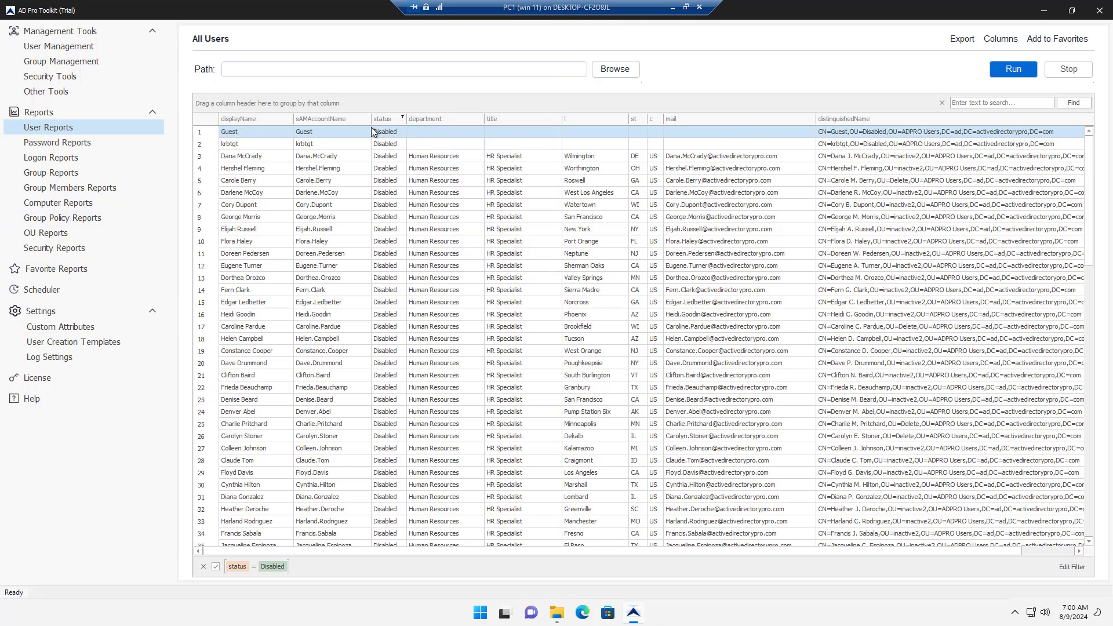
pyautogui.rightClick(392, 119)
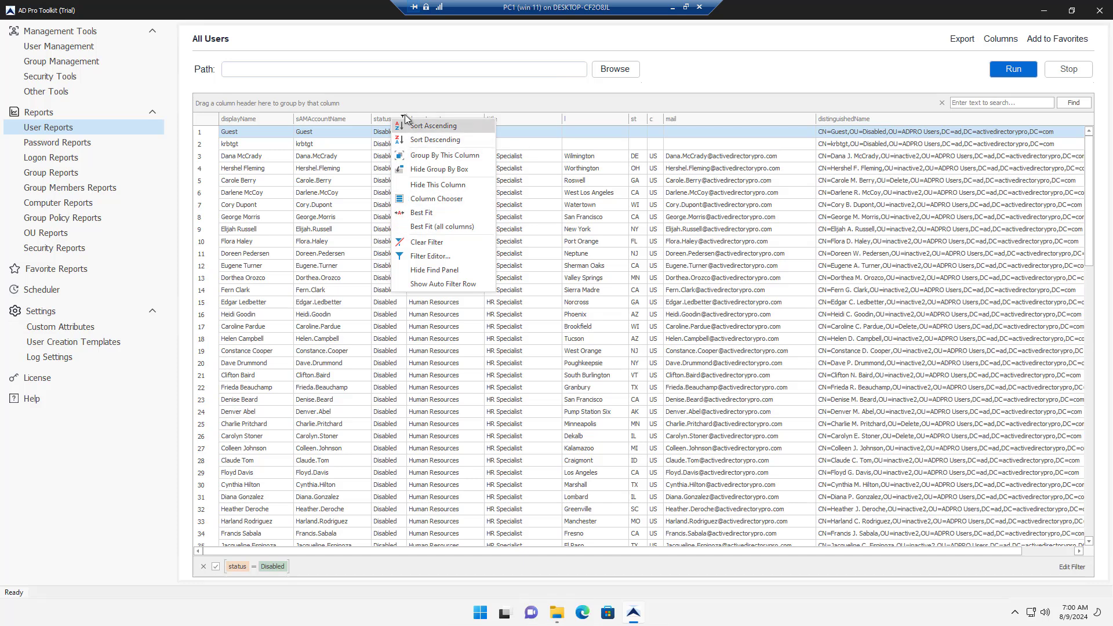
pyautogui.click(743, 77)
# Step: Browse the Password, Logon, Group Members, OU and Security report lists, then view the empty Scheduler
pyautogui.click(55, 145)
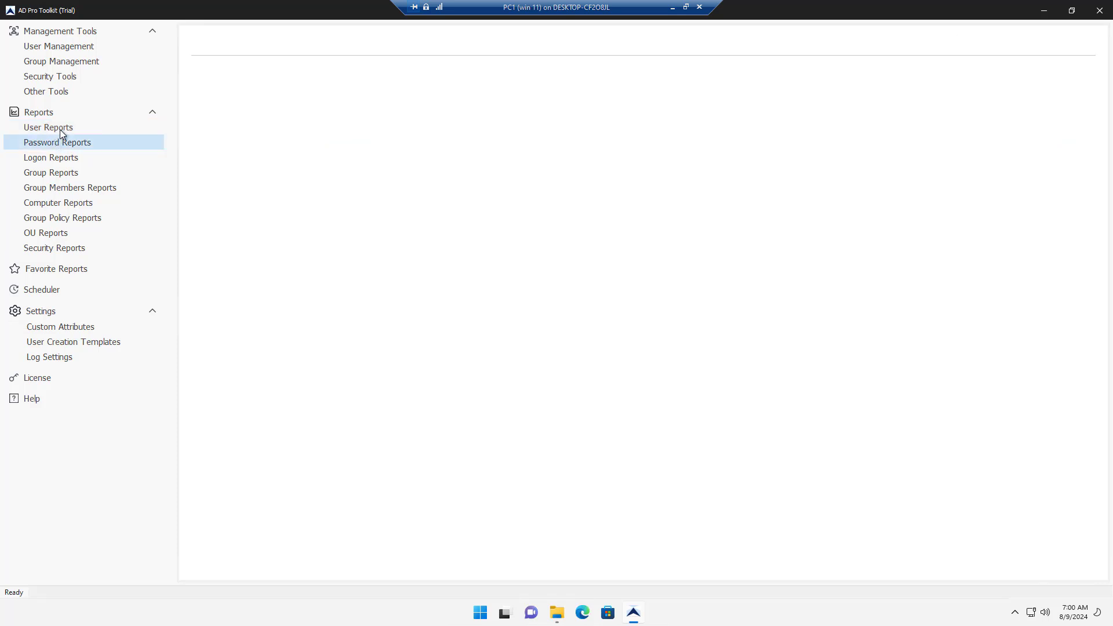
pyautogui.click(58, 157)
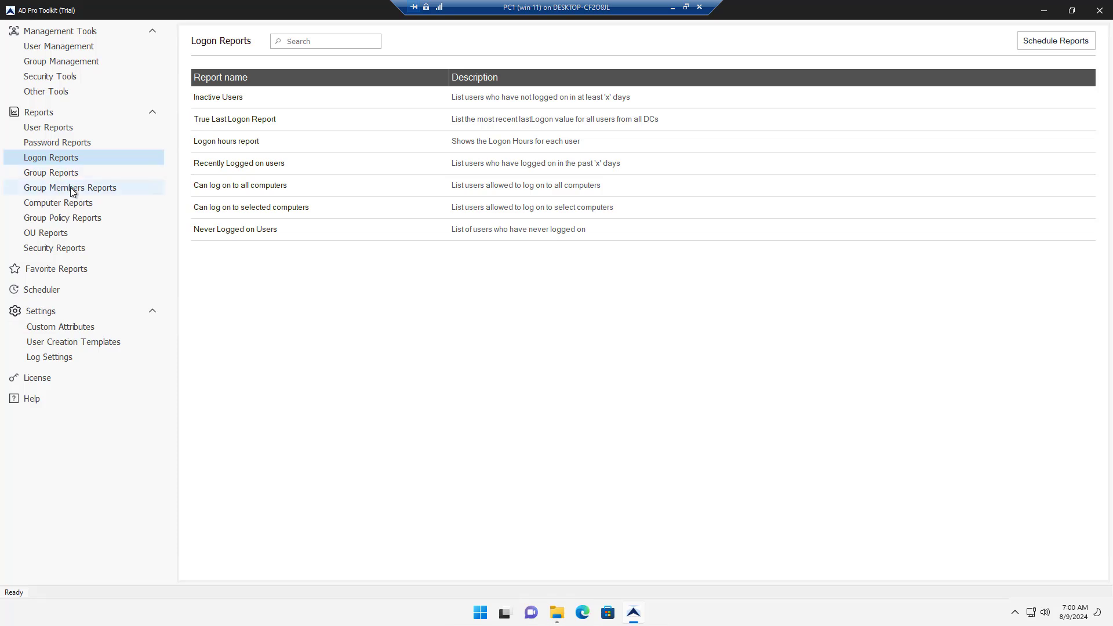
pyautogui.click(72, 188)
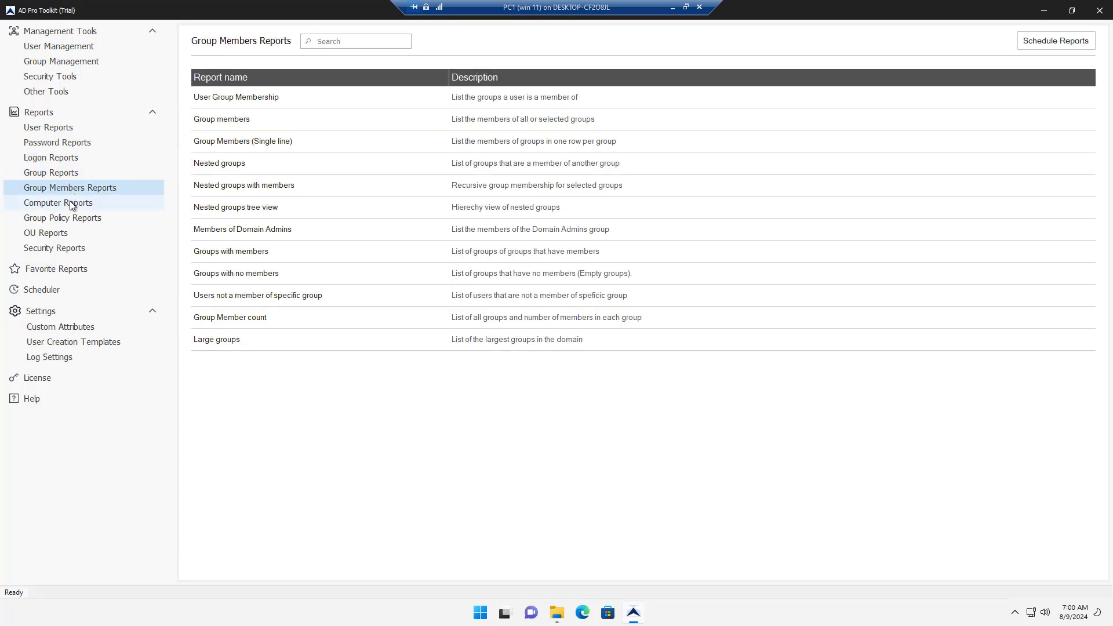
pyautogui.click(68, 221)
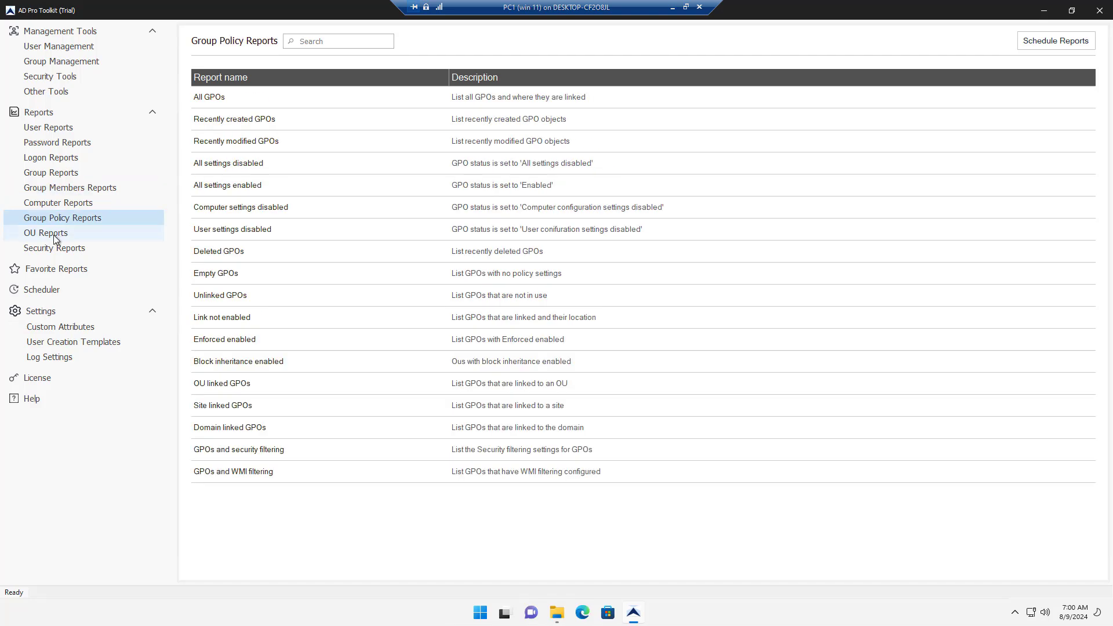
pyautogui.click(58, 235)
pyautogui.click(59, 251)
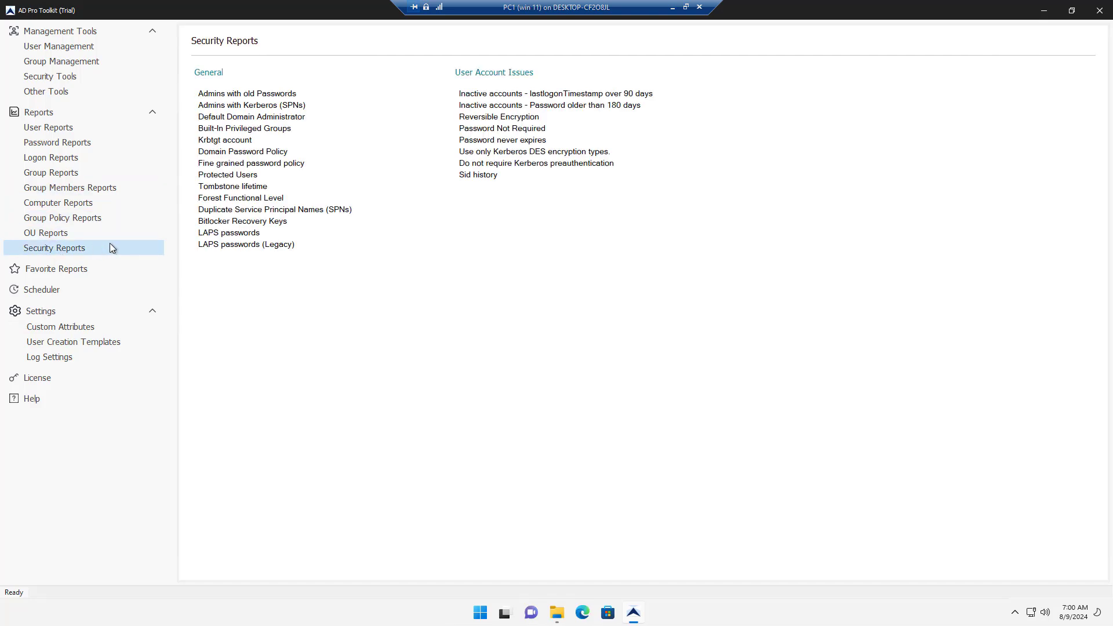
pyautogui.click(51, 293)
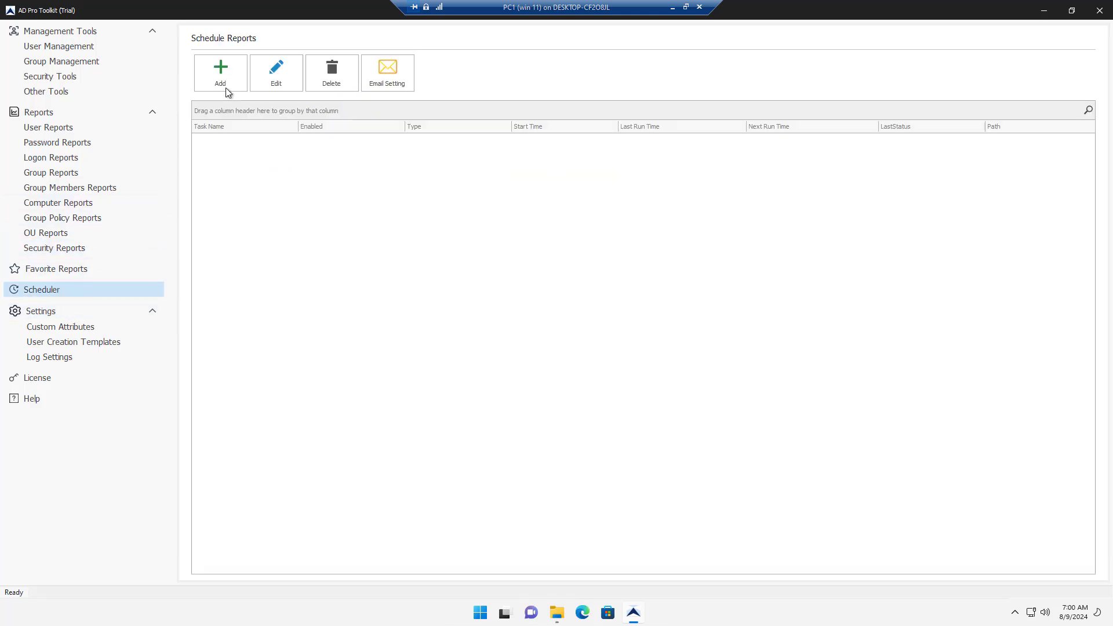
pyautogui.click(221, 85)
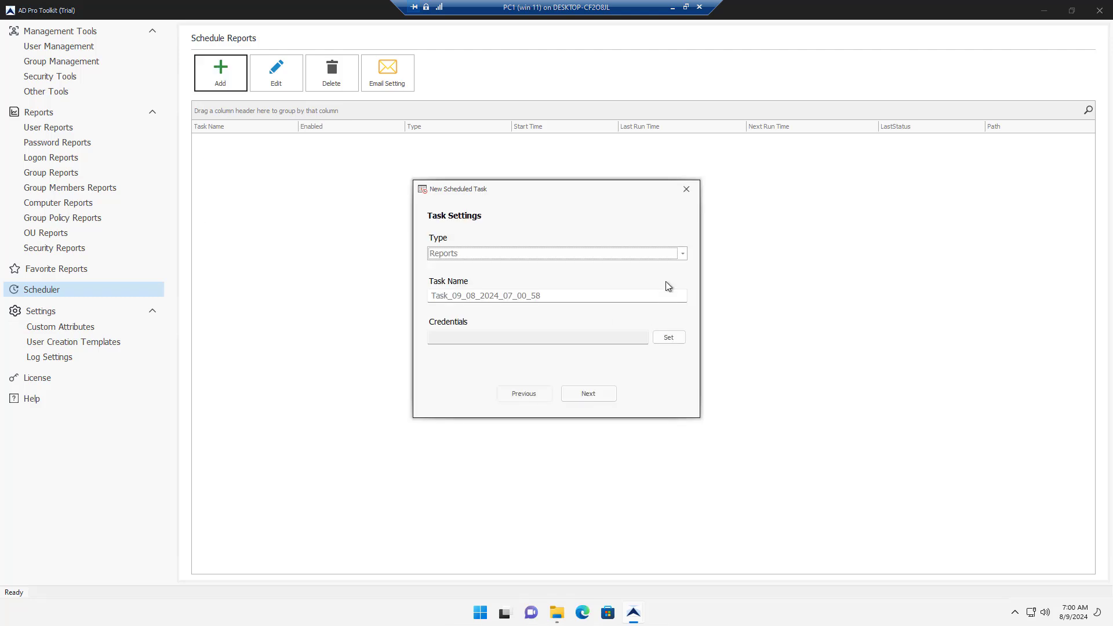
pyautogui.click(683, 255)
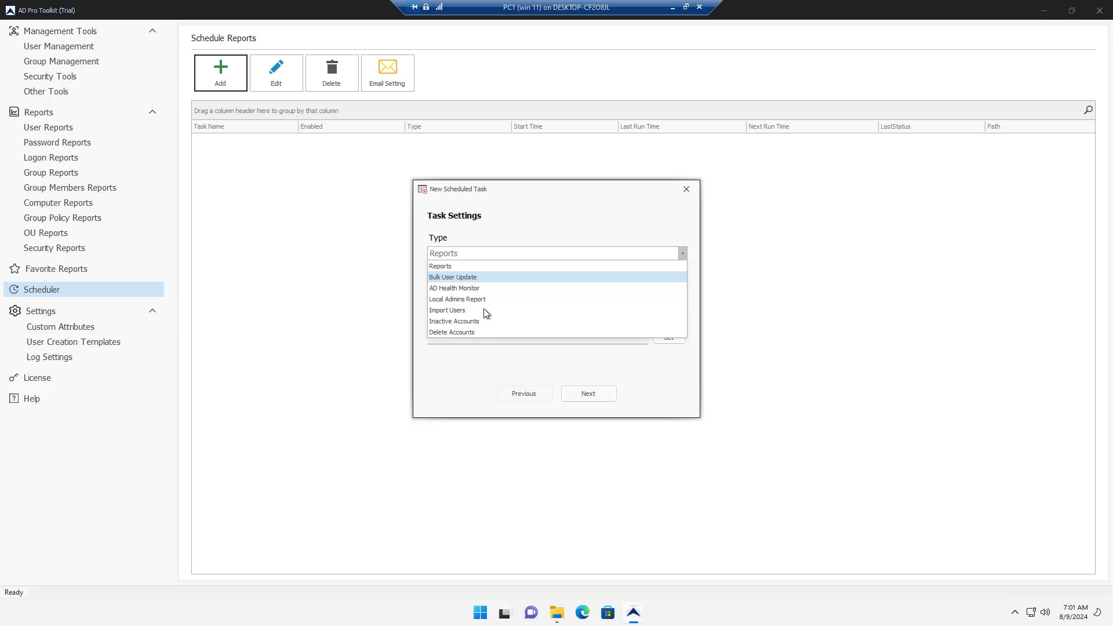
pyautogui.click(580, 220)
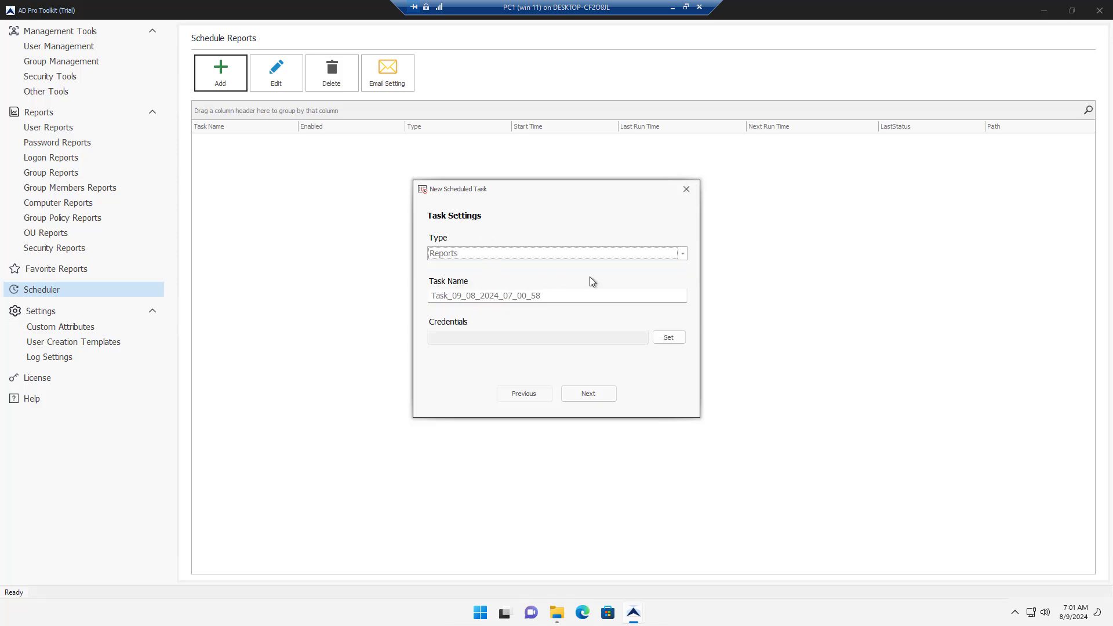
pyautogui.click(564, 299)
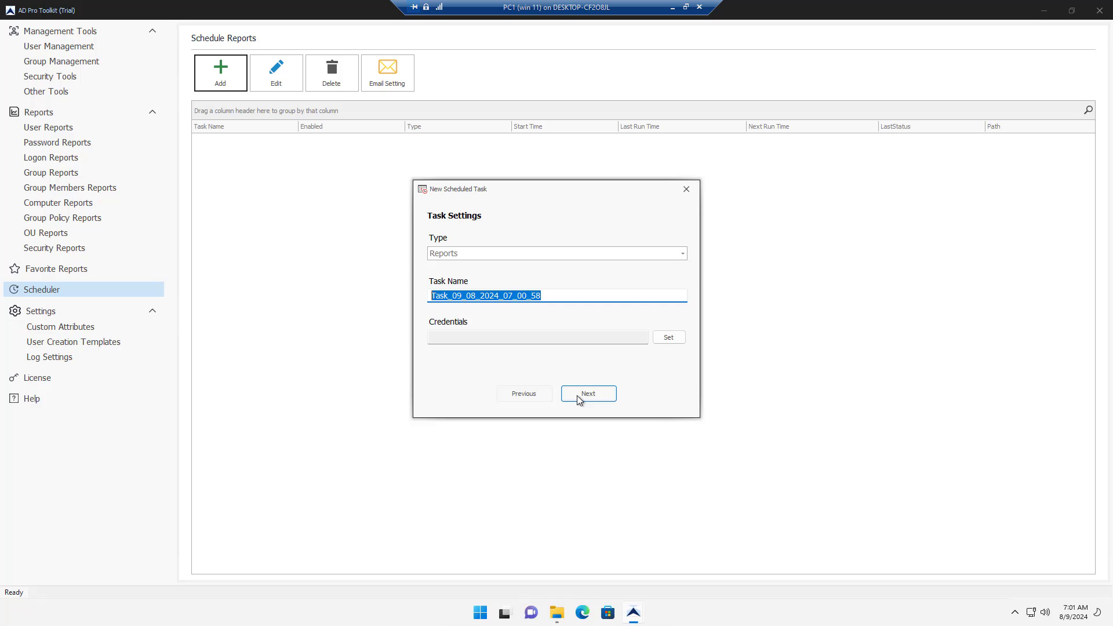
pyautogui.click(685, 191)
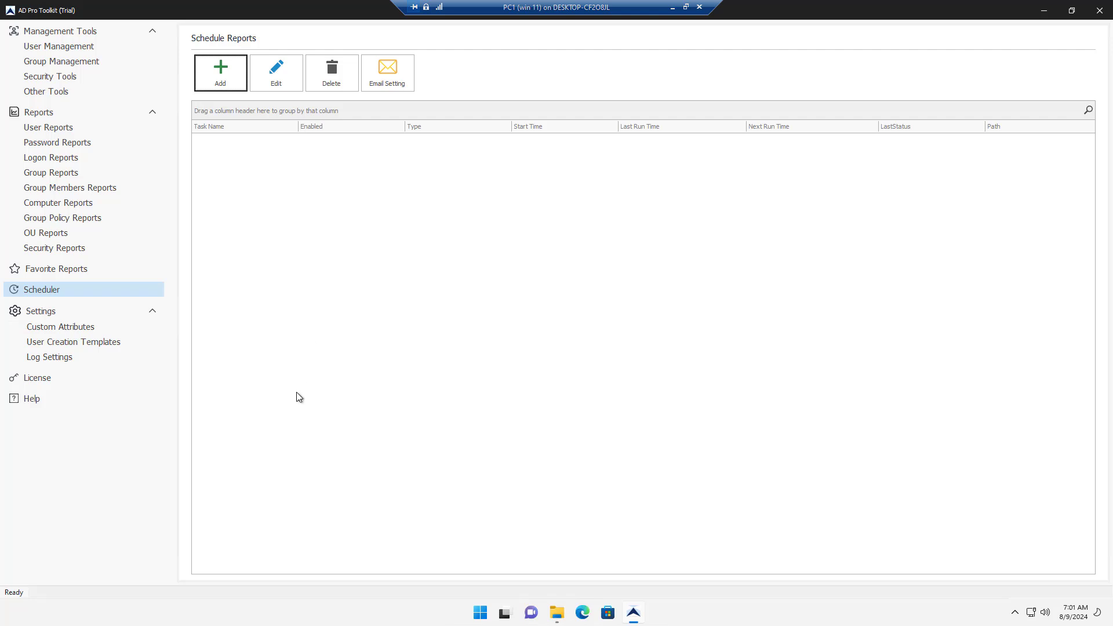
# Step: Check the trial license, cancel loading a license file, and view the Help page for version 1.9.4
pyautogui.click(36, 380)
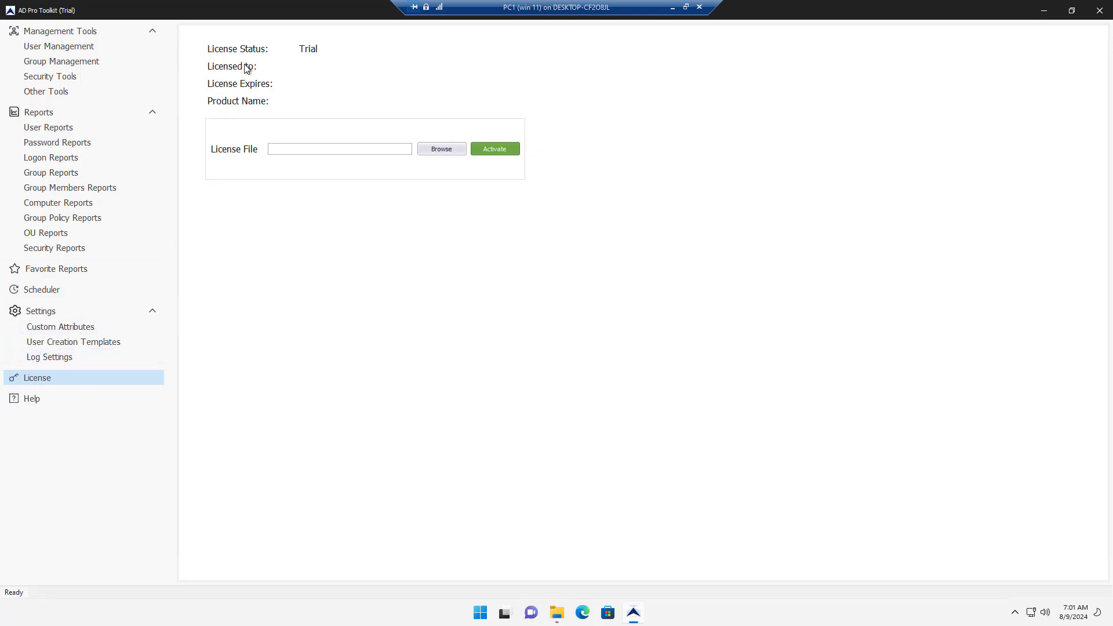
pyautogui.click(440, 149)
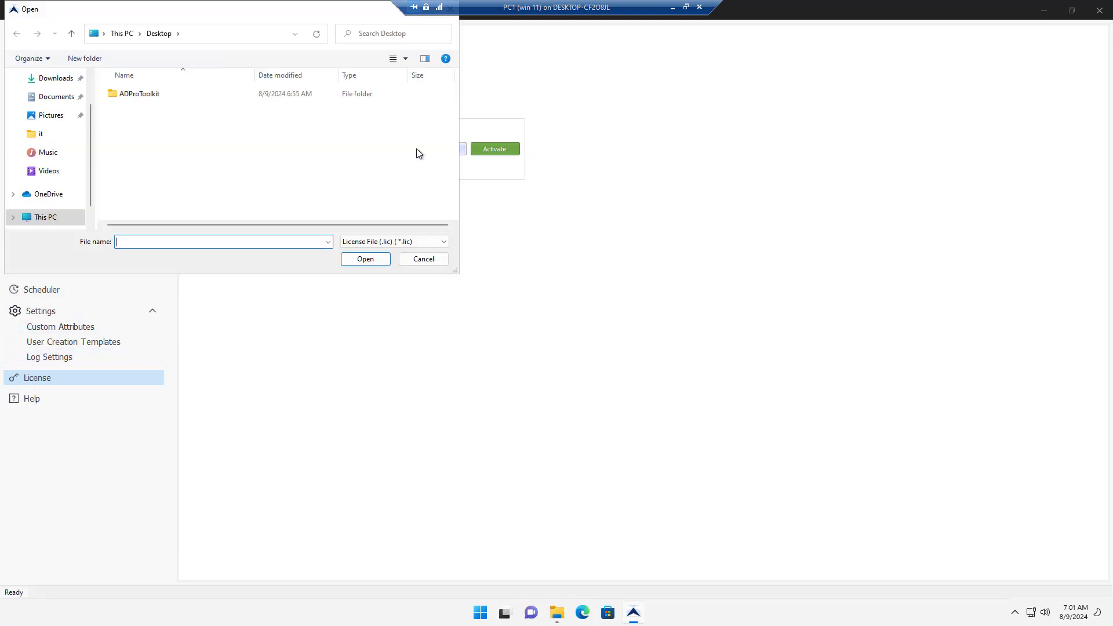
pyautogui.click(422, 260)
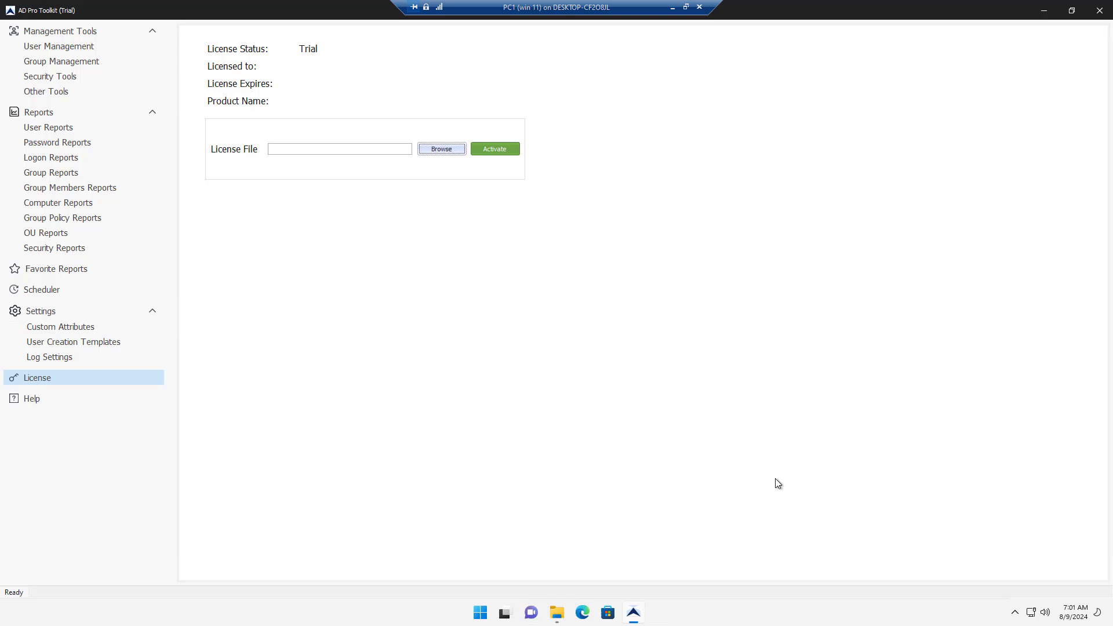
pyautogui.click(40, 399)
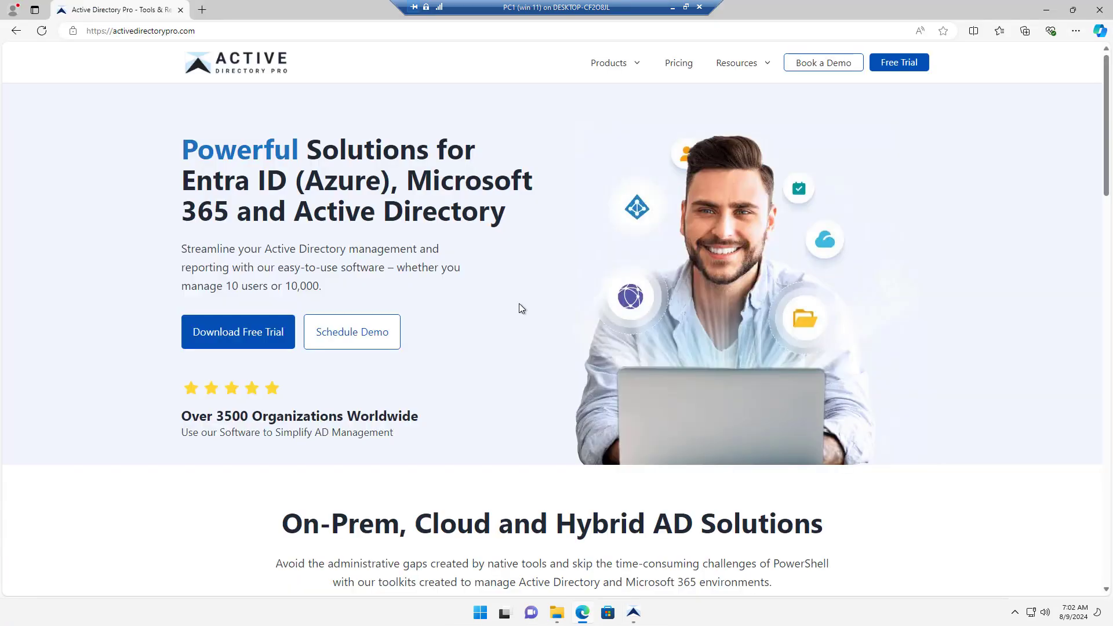
# Step: Go to Resources > Product Documentation and scroll through the AD Pro Toolkit how-to guide categories to the footer
pyautogui.click(756, 63)
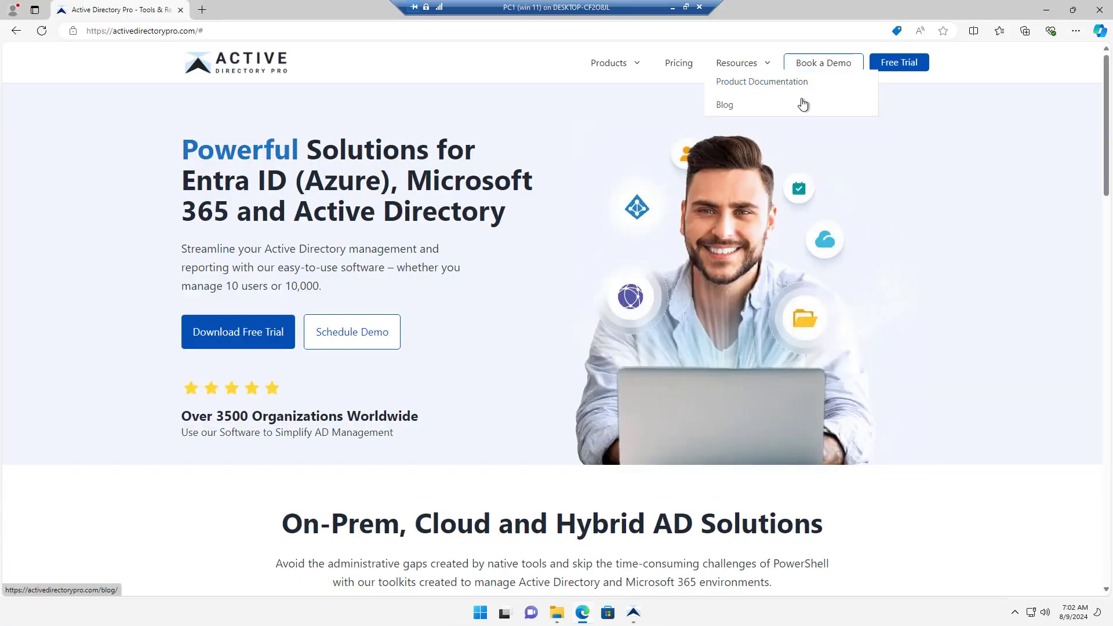
pyautogui.click(773, 82)
pyautogui.scroll(-2, 110, 389)
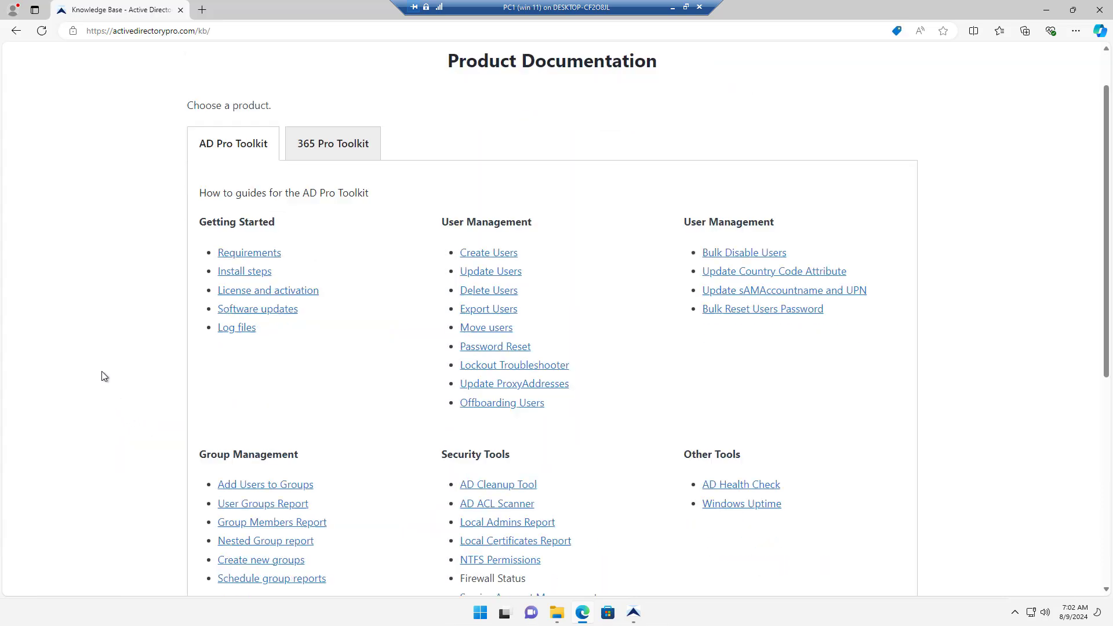
pyautogui.scroll(1, 133, 322)
pyautogui.scroll(1, 133, 325)
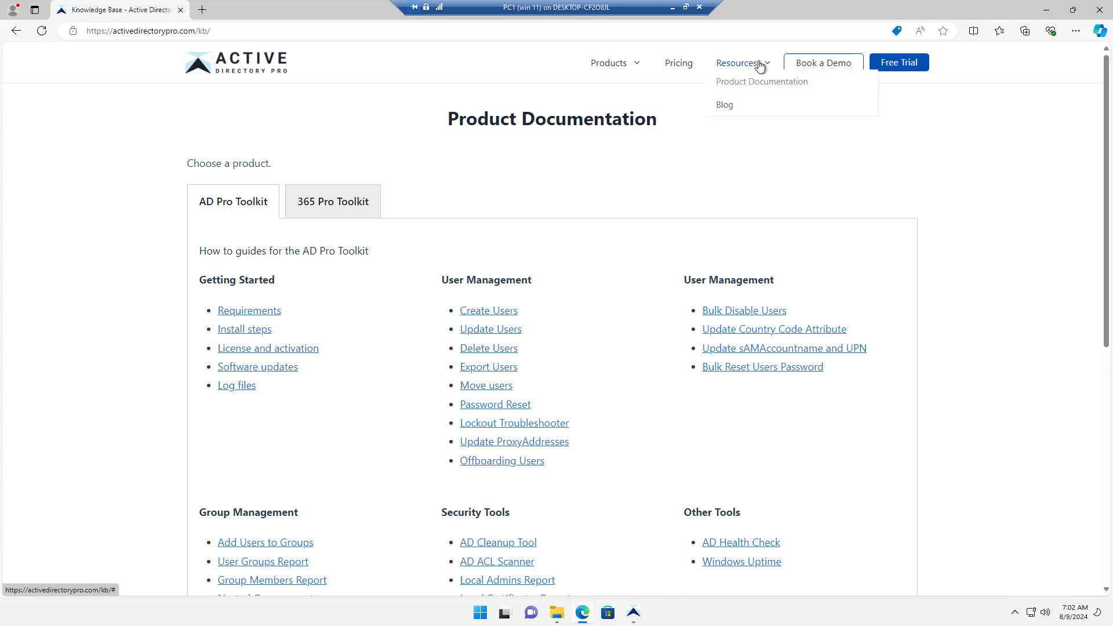
pyautogui.scroll(-2, 1086, 244)
pyautogui.scroll(-6, 1087, 348)
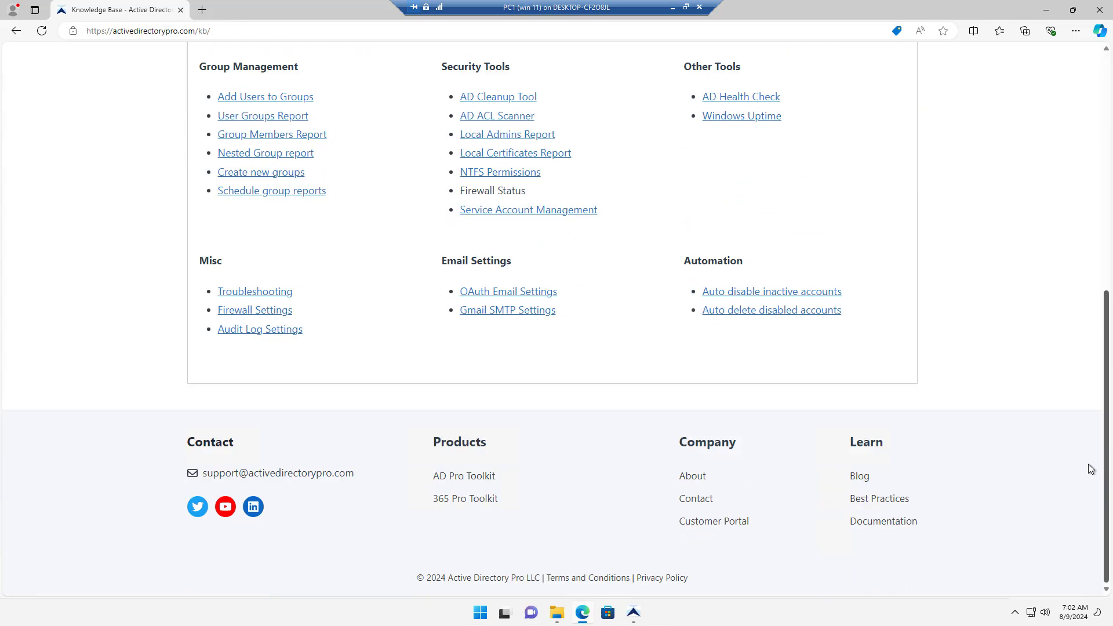
# Step: Highlight the support email and phone number on the vendor's Contact page, then minimize Edge back to the toolkit
pyautogui.click(699, 502)
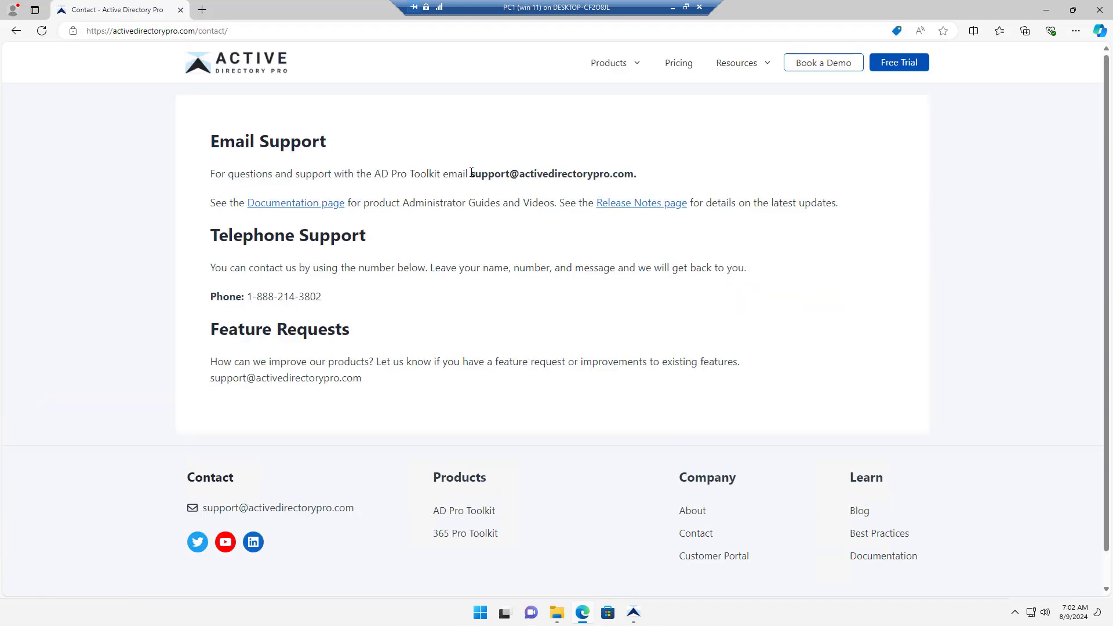
pyautogui.moveTo(471, 173); pyautogui.dragTo(701, 178)
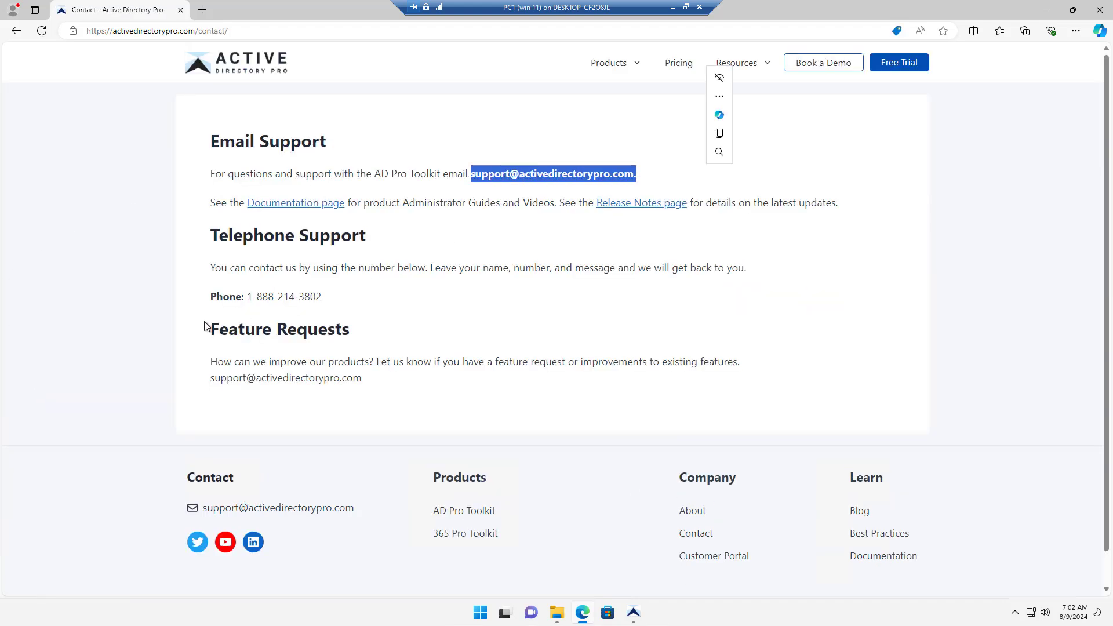
pyautogui.moveTo(246, 296); pyautogui.dragTo(322, 297)
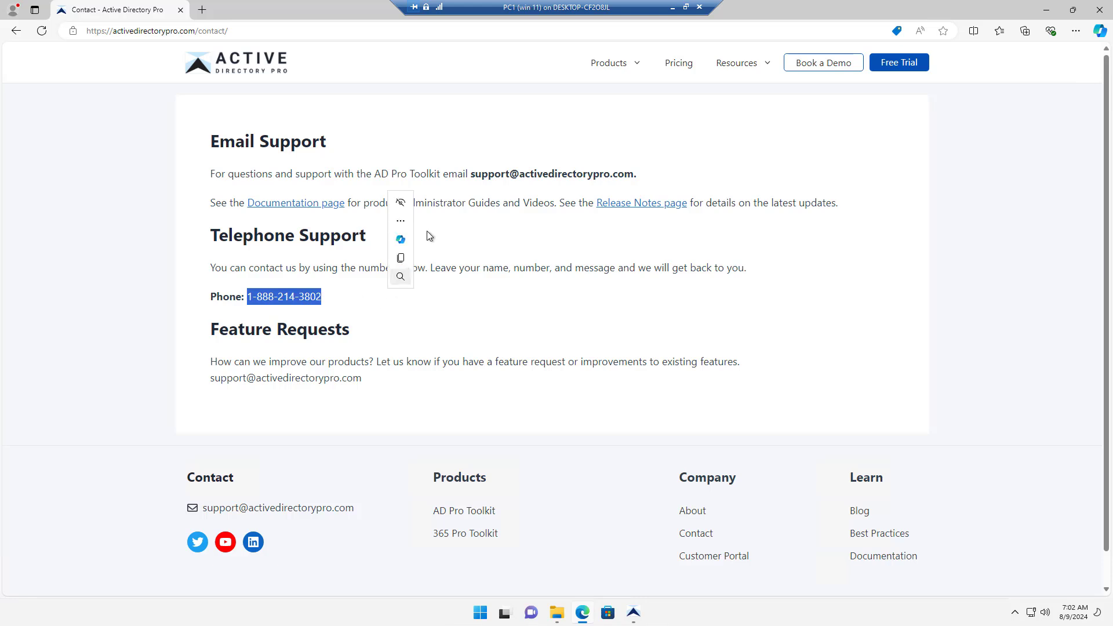
pyautogui.click(535, 247)
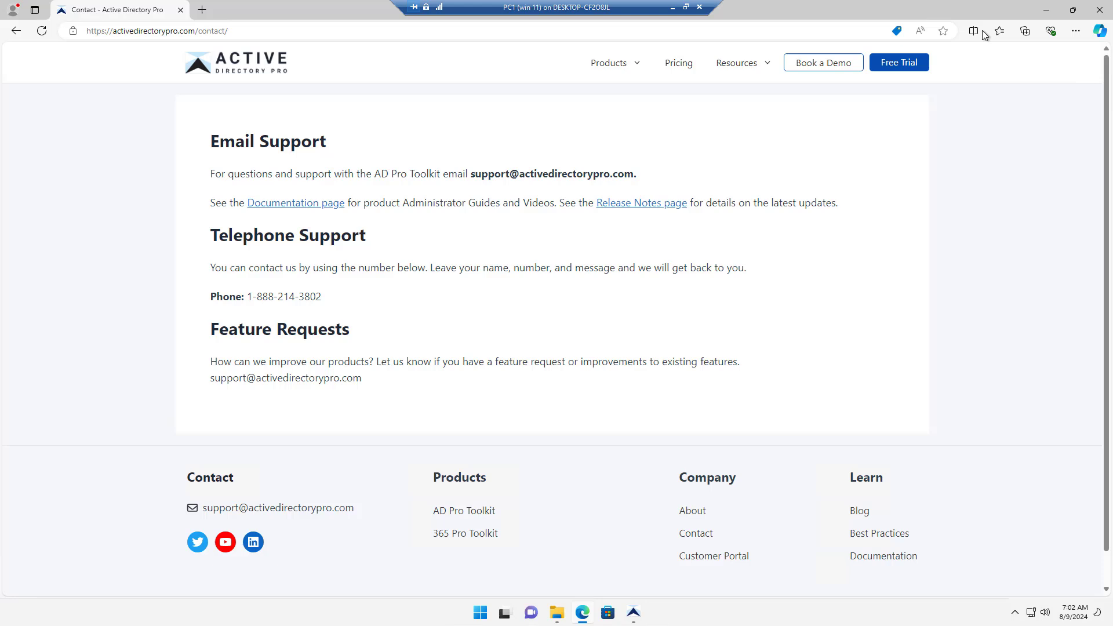
pyautogui.click(1044, 13)
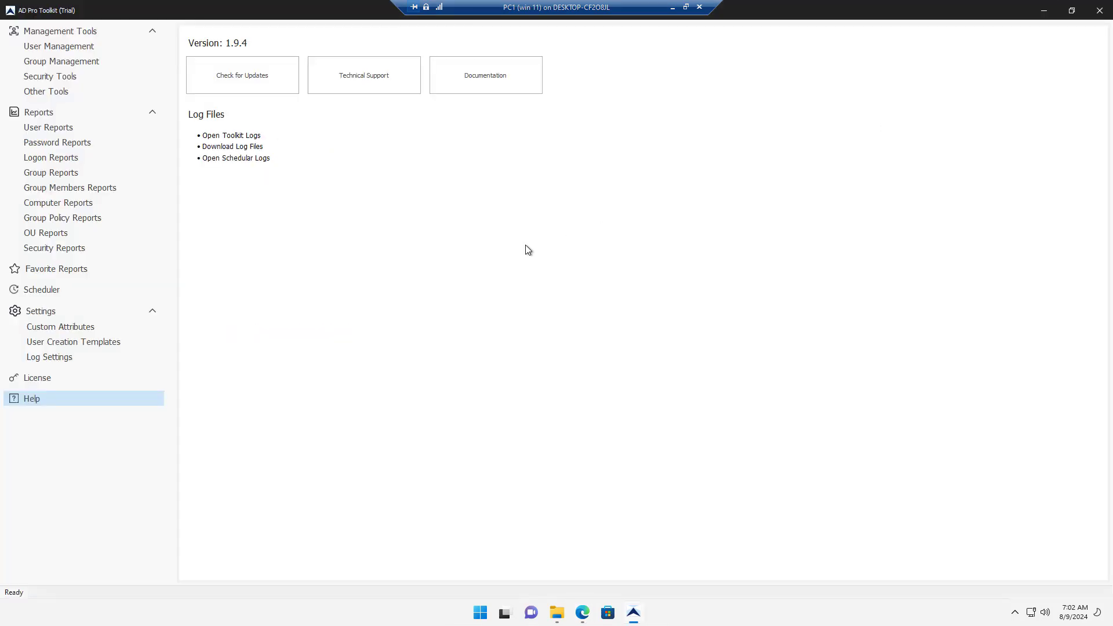